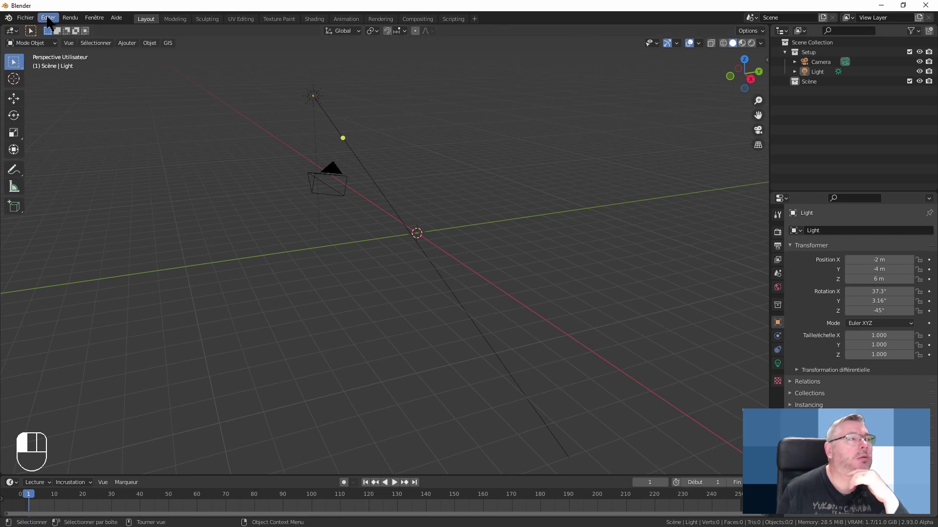
right_click(559, 16)
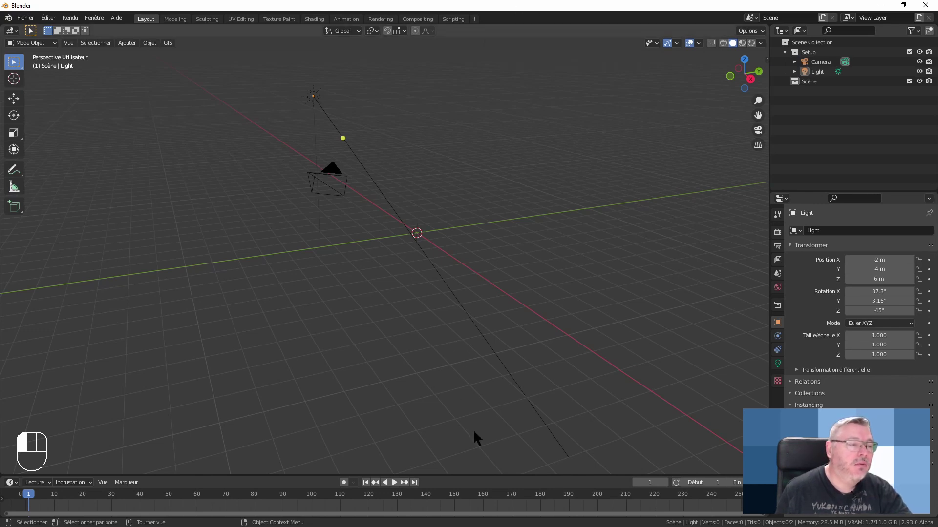
right_click(381, 518)
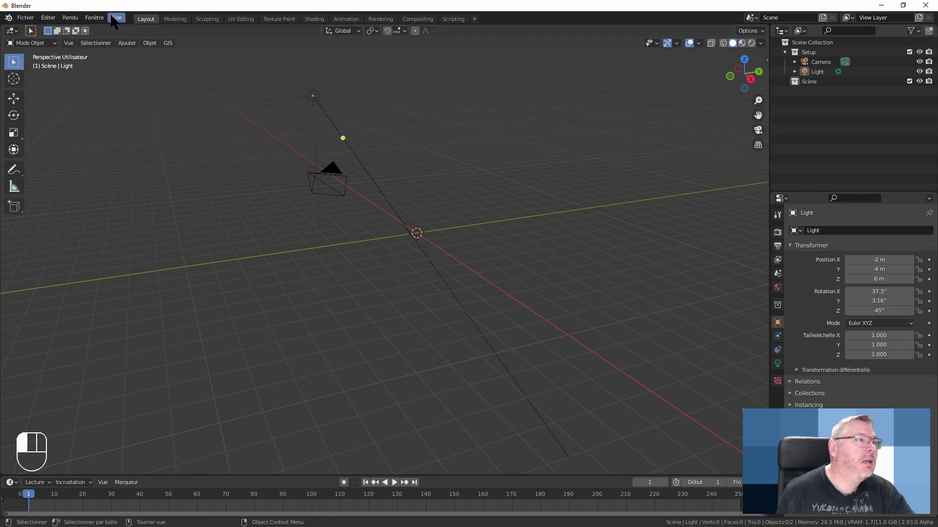
left_click(26, 18)
mouse_move(46, 18)
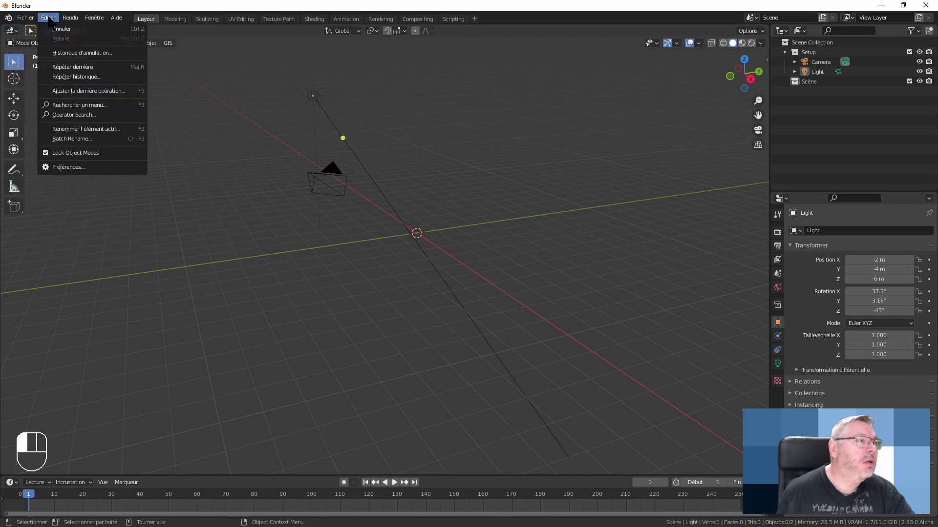
left_click(70, 19)
left_click(70, 19)
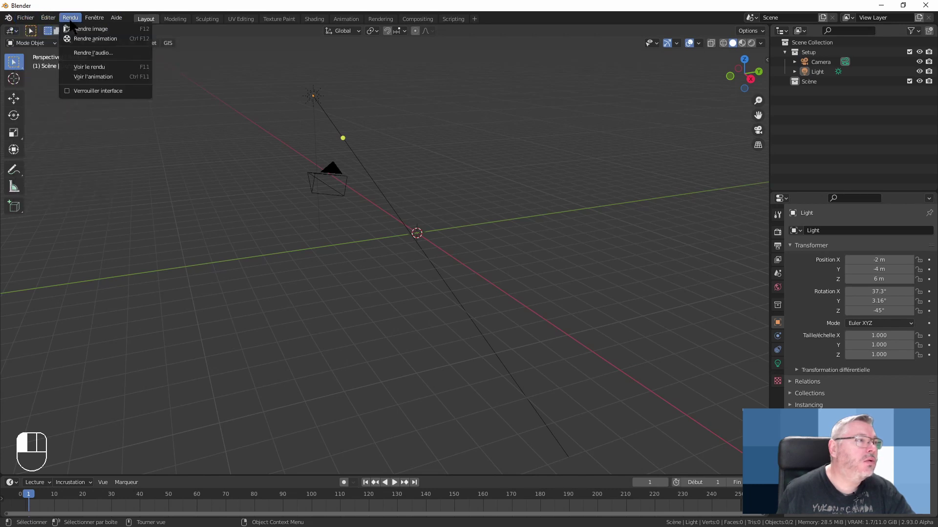
mouse_move(99, 21)
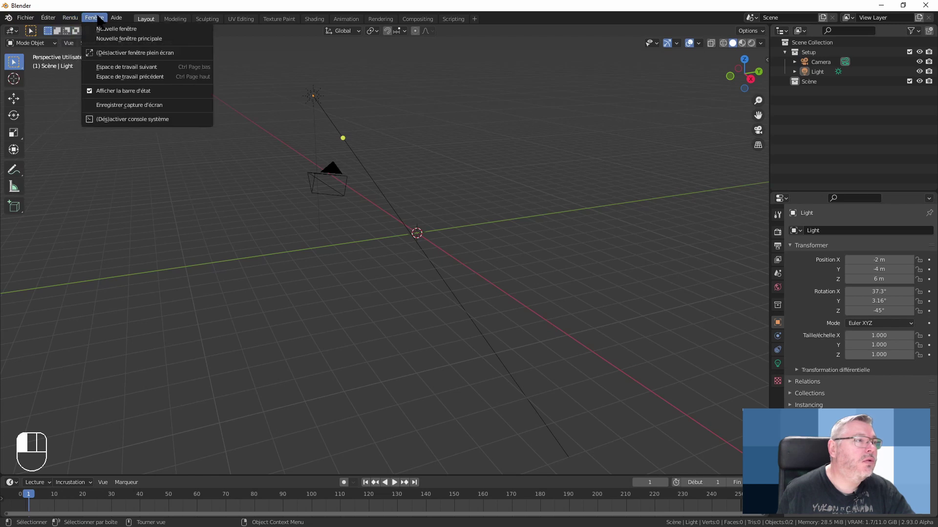
left_click(122, 18)
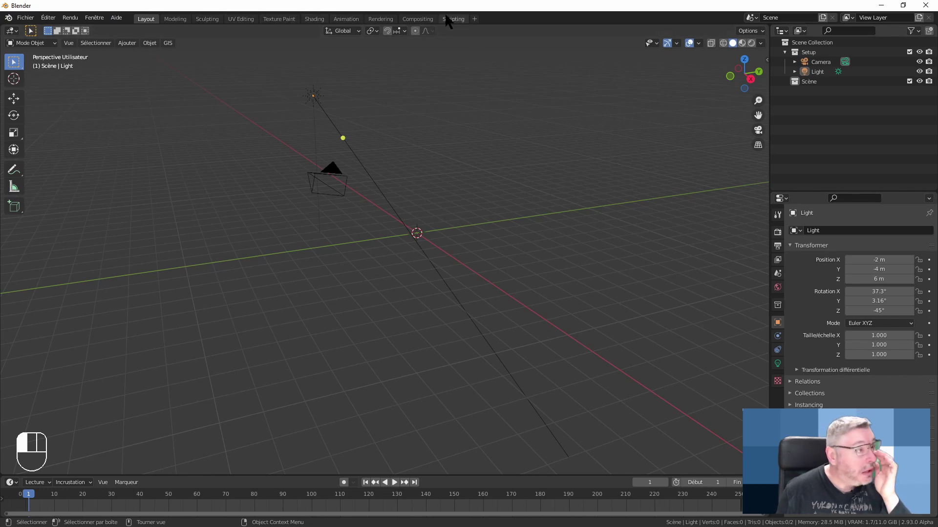
Look through the workspaces one after another, from Scripting back through Compositing, Animation and Texture Paint to Modeling, and return to Layout.
left_click(447, 17)
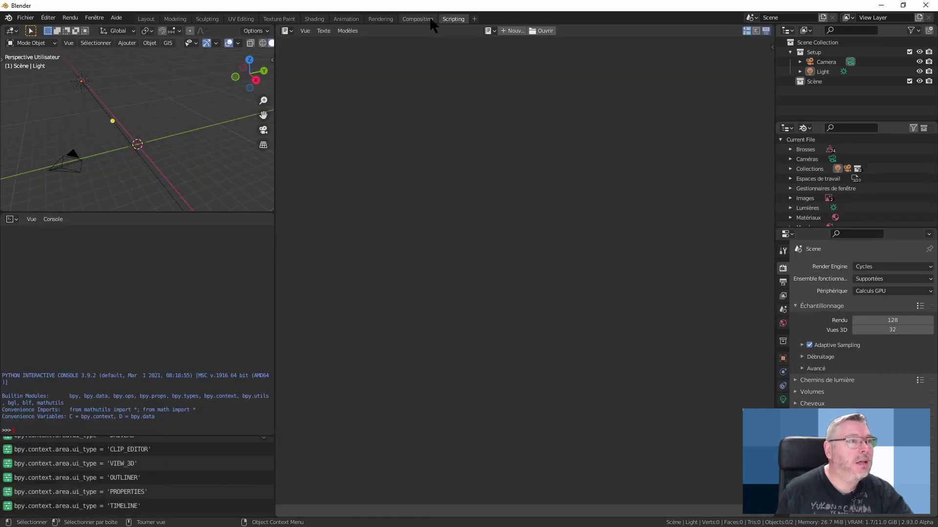
left_click(429, 18)
left_click(382, 18)
left_click(346, 20)
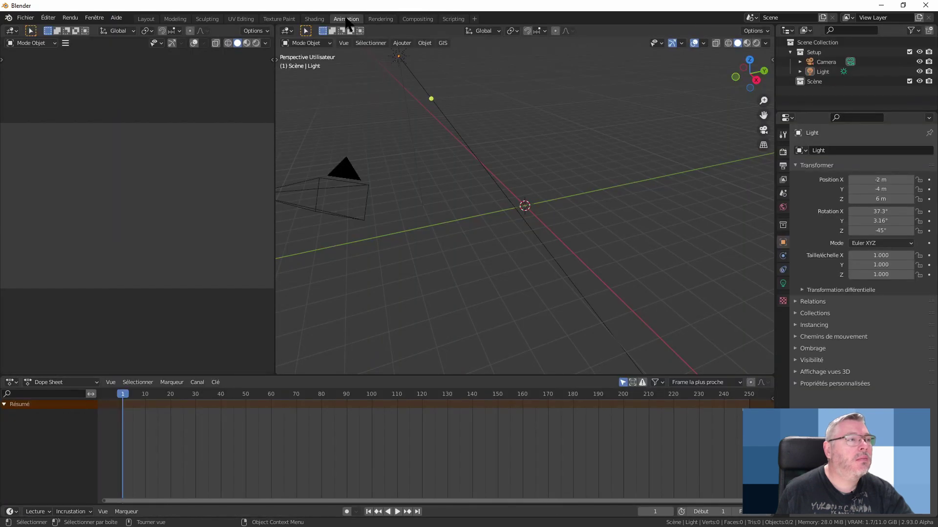
left_click(314, 20)
left_click(281, 20)
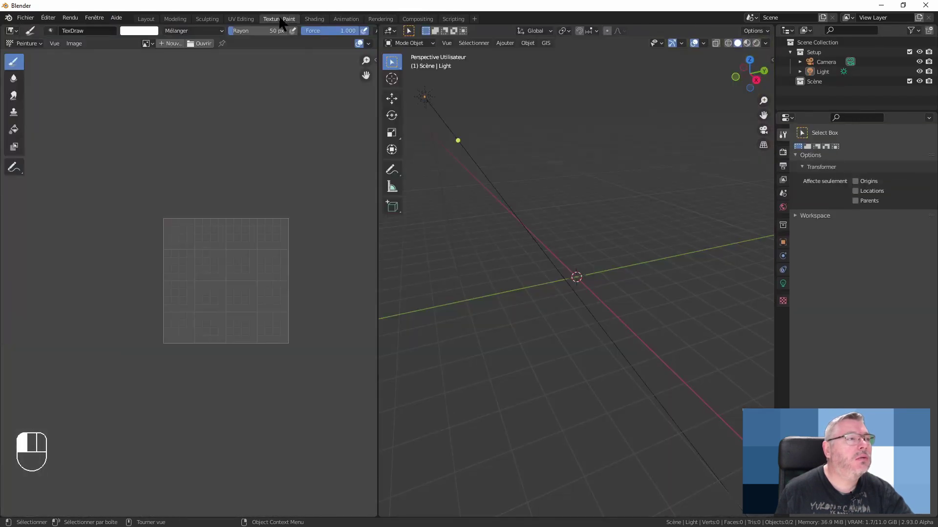
left_click(241, 20)
left_click(207, 19)
left_click(174, 20)
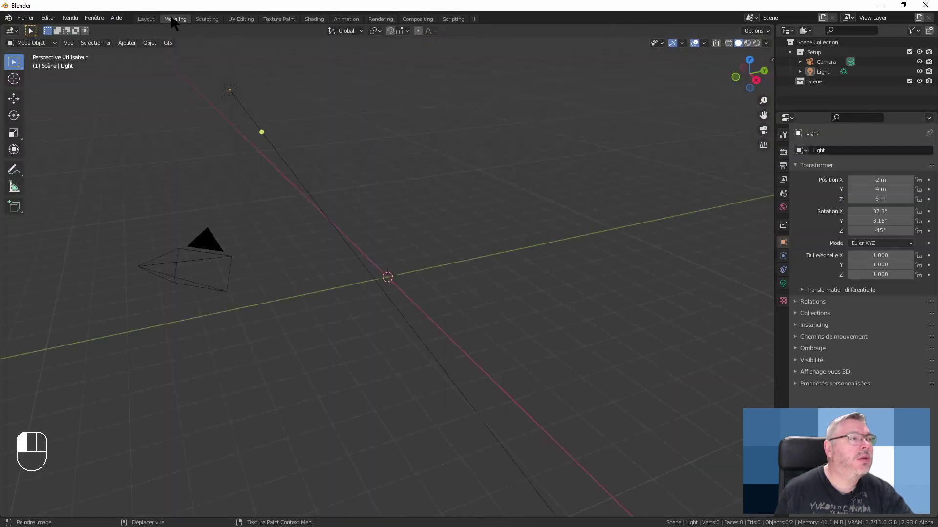
left_click(146, 18)
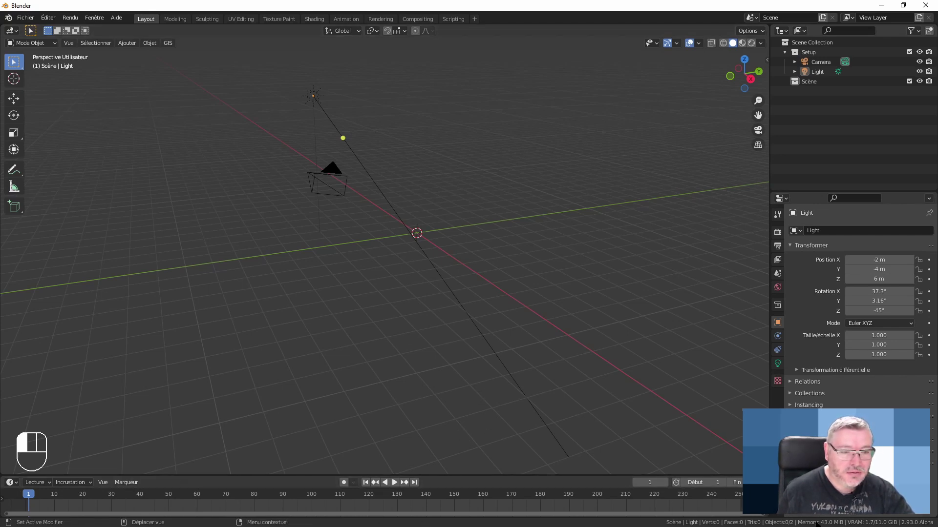
Turn the Blender Version display in the status bar off and back on.
right_click(440, 524)
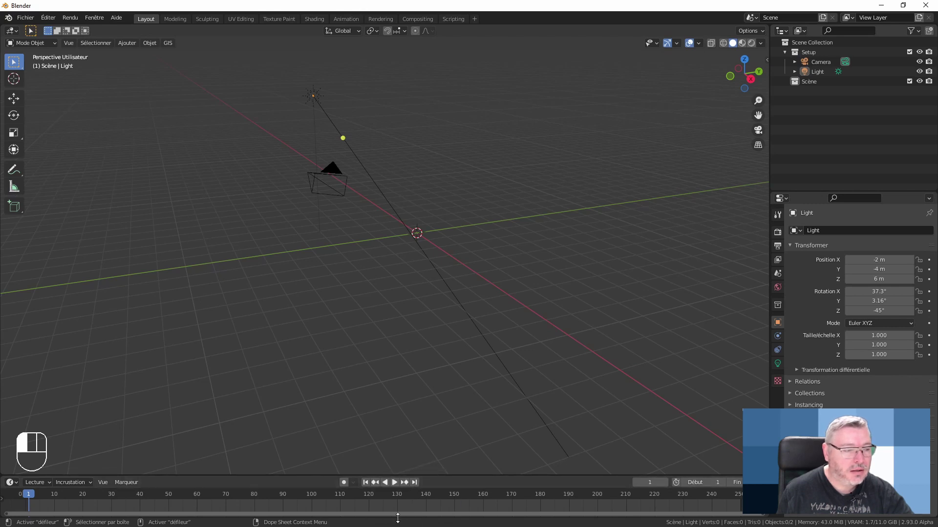
right_click(411, 523)
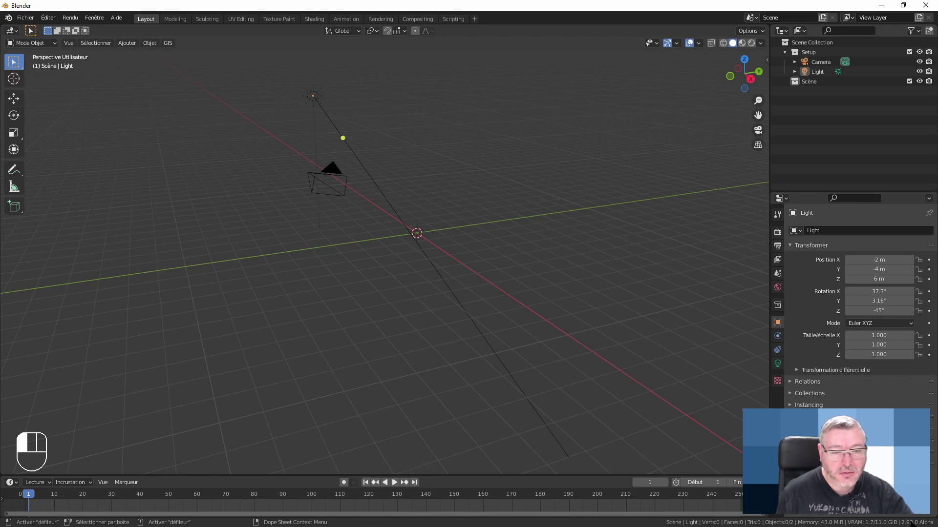
right_click(425, 522)
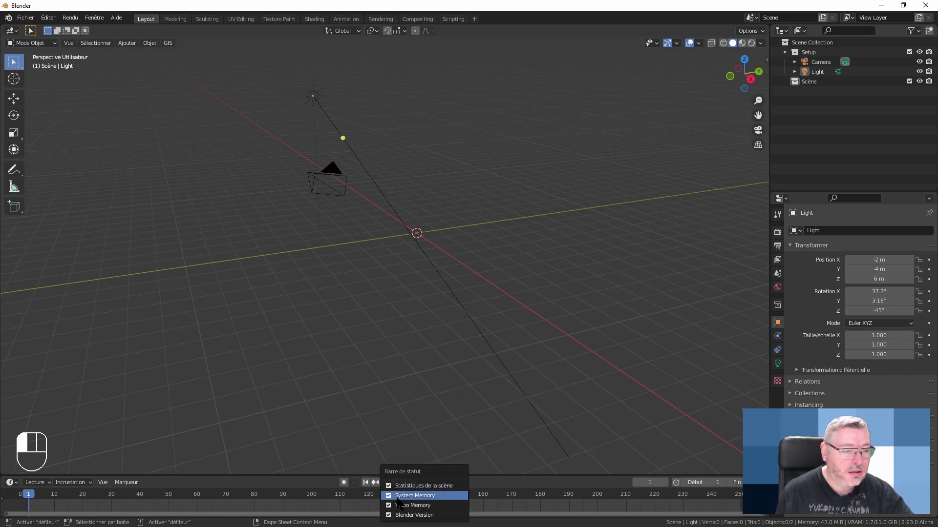
left_click(391, 515)
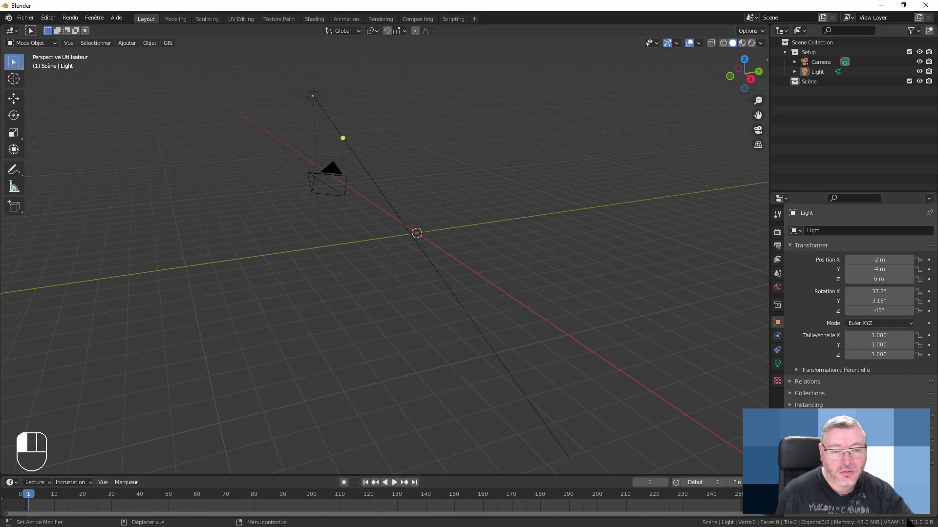
right_click(487, 522)
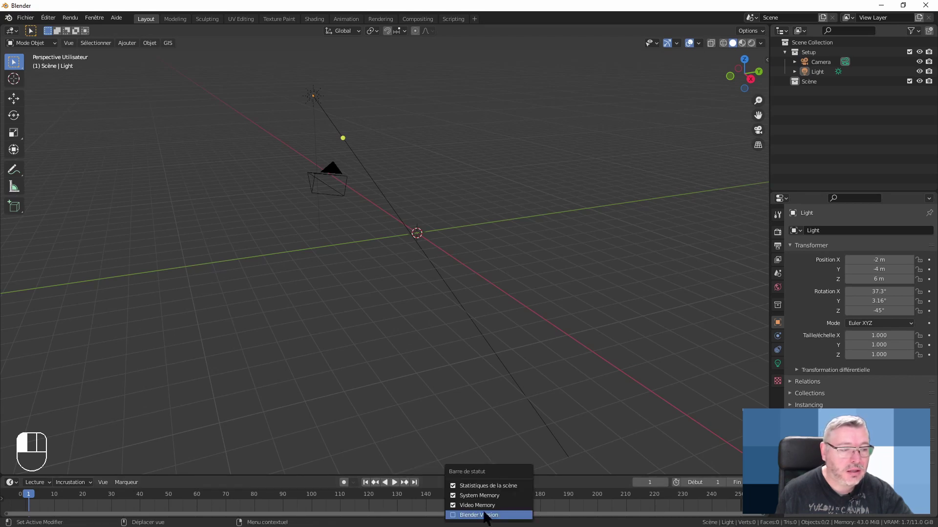
left_click(455, 514)
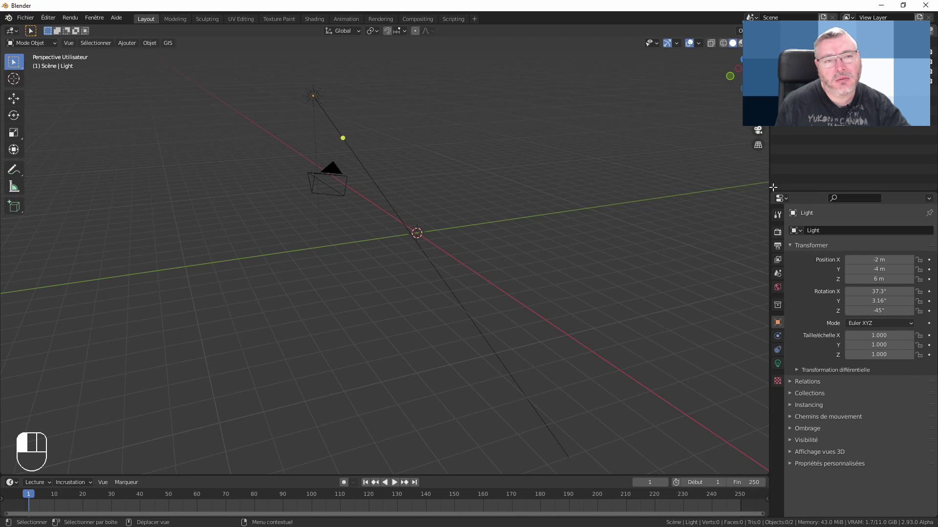
Join the Outliner over the Properties editor and the 3D viewport over the Timeline.
left_click_drag(772, 187, 773, 198)
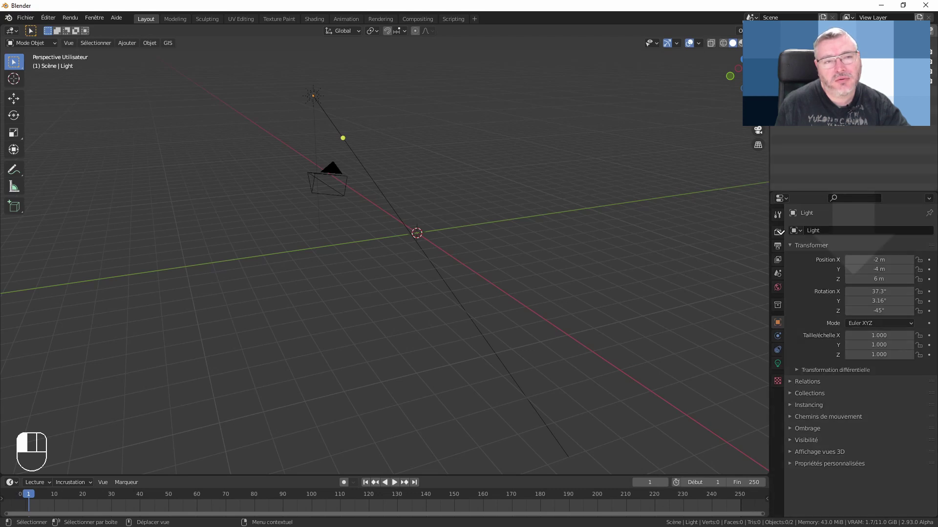
left_click_drag(780, 232, 801, 255)
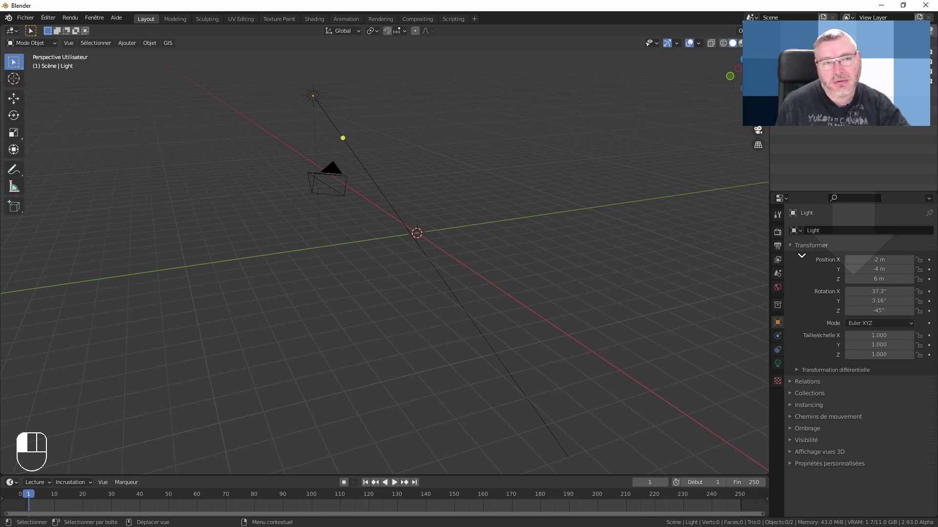
left_click_drag(802, 255, 805, 261)
left_click_drag(768, 477, 722, 473)
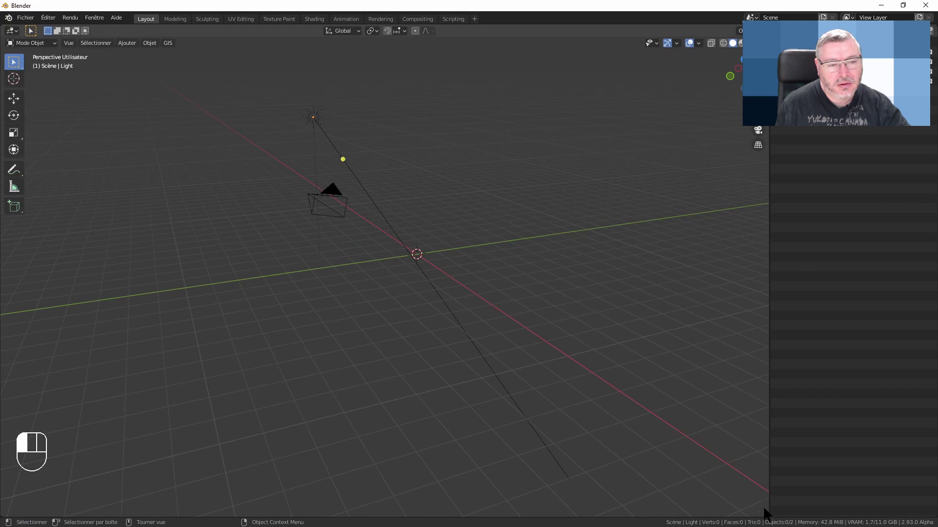
Split the 3D viewport horizontally into two areas and join them back together.
left_click_drag(766, 515, 751, 336)
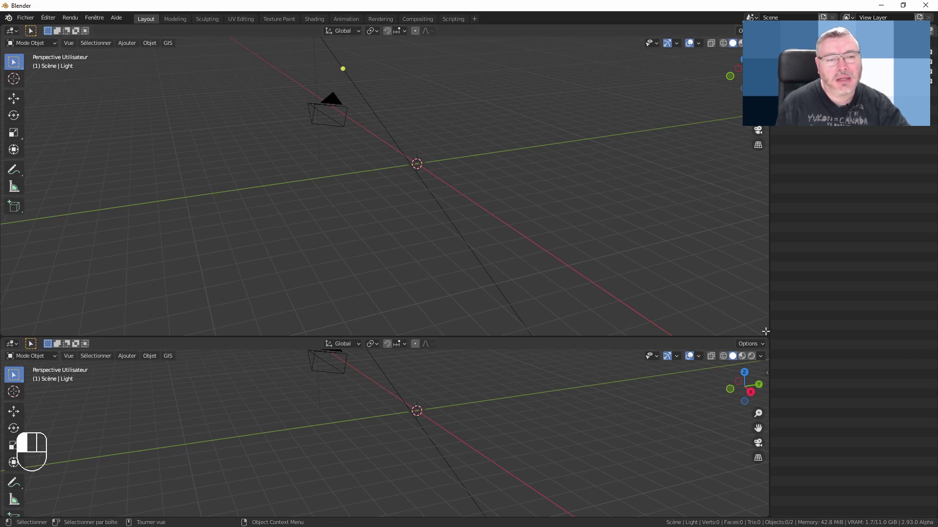
left_click_drag(765, 333, 810, 168)
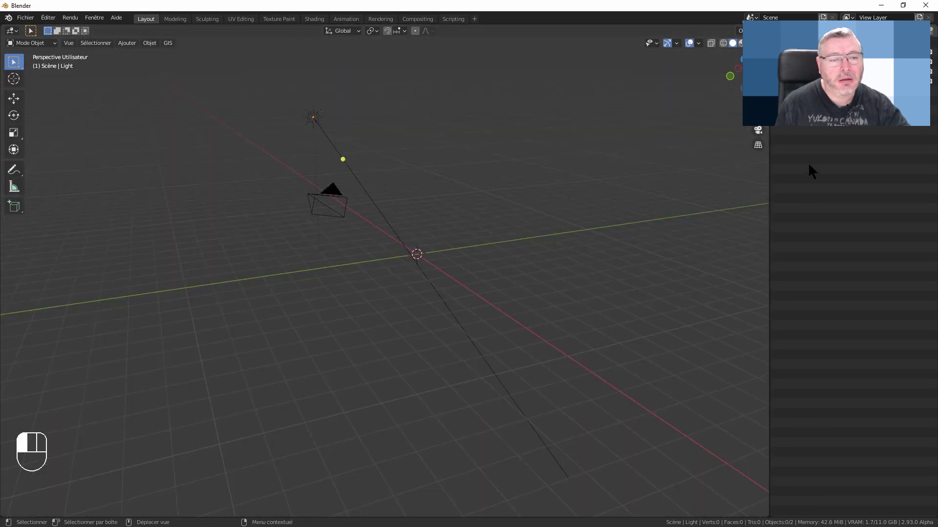
Extend the 3D viewport over the Outliner, and split it into a main view, two stacked side areas and a thin strip below the main view.
left_click_drag(767, 27, 895, 308)
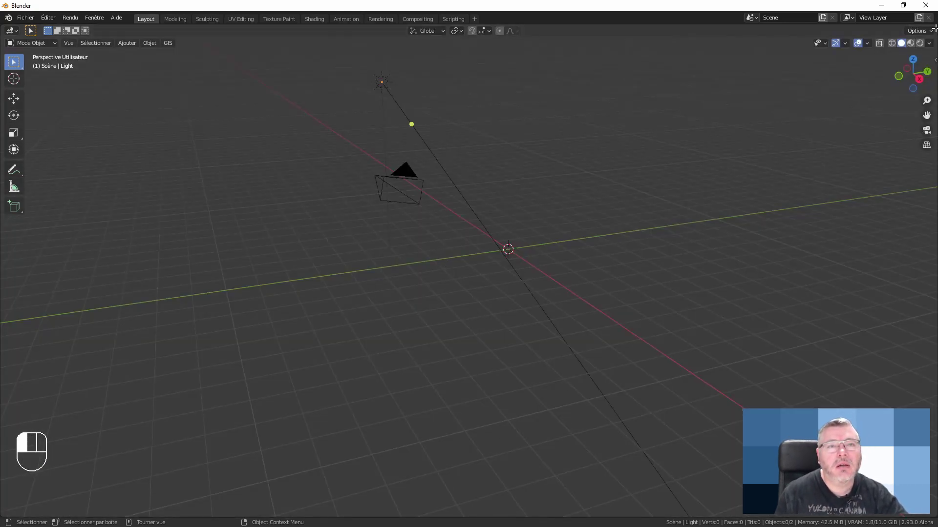
left_click_drag(933, 28, 777, 159)
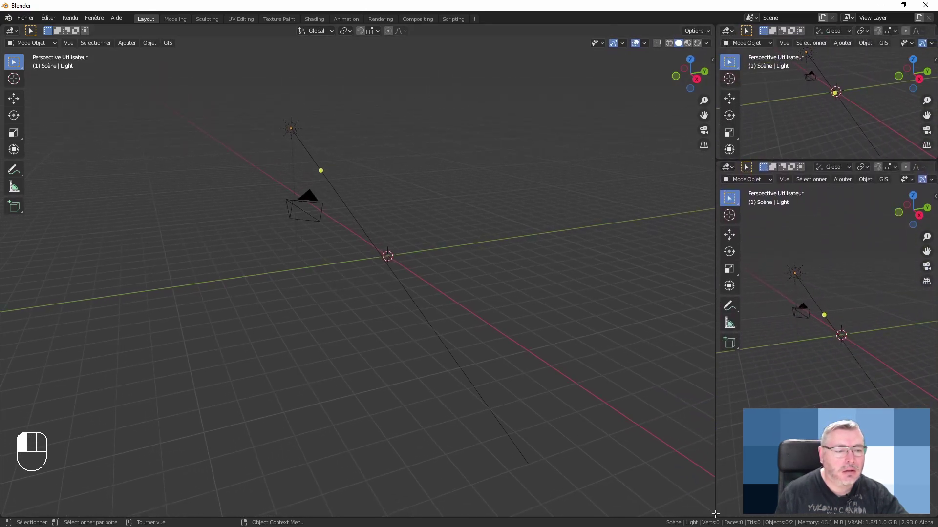
left_click_drag(710, 515, 703, 481)
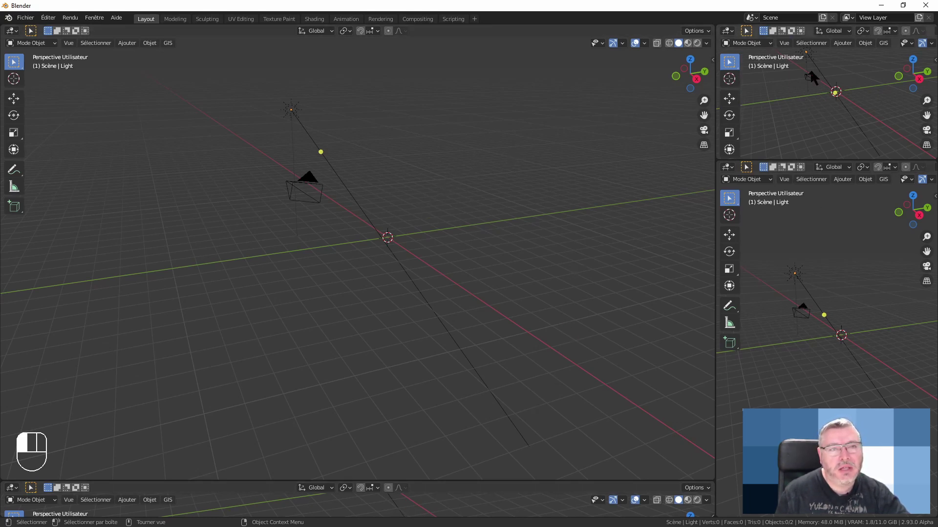
Change the upper side area to the Outliner and the lower side area to the Properties editor.
left_click(727, 30)
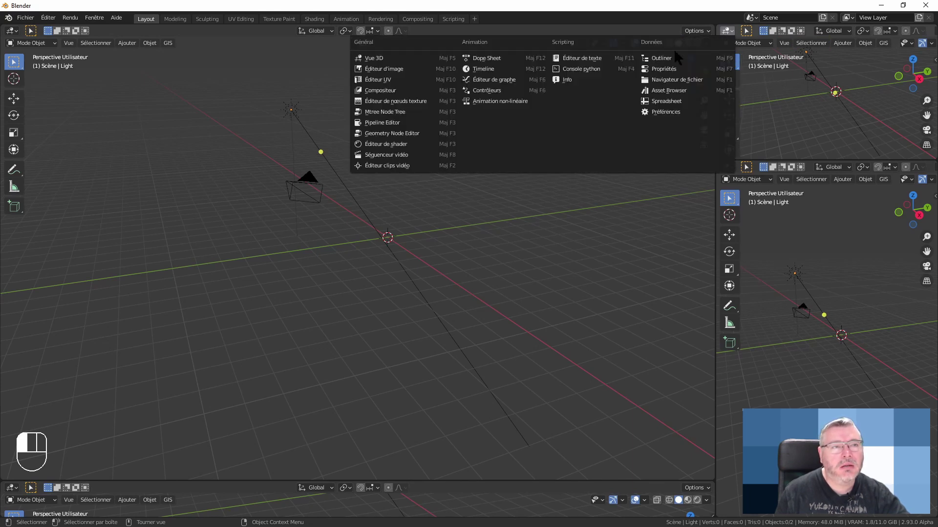
left_click(665, 58)
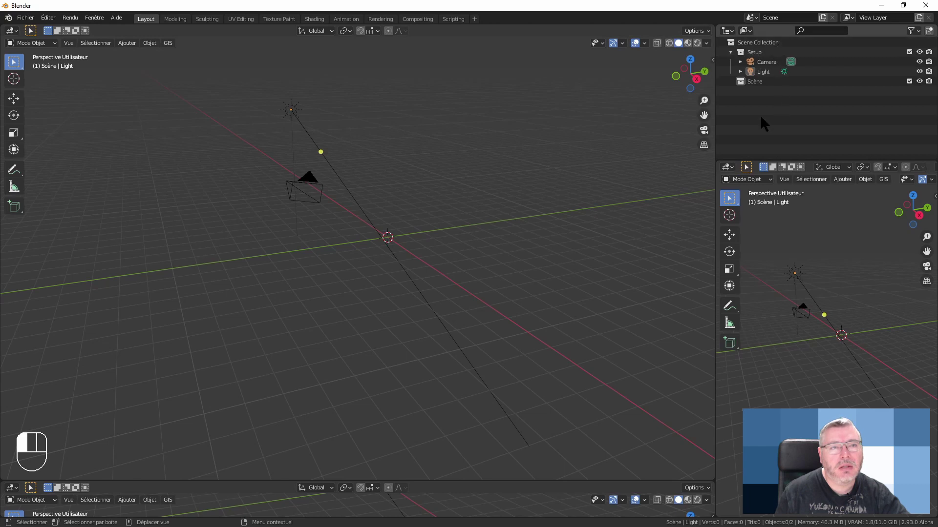
left_click(727, 167)
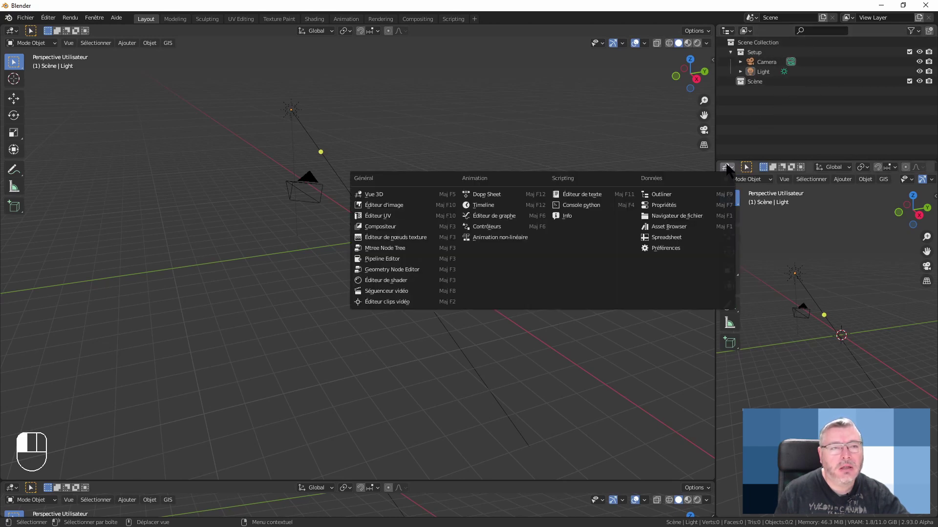
left_click(663, 206)
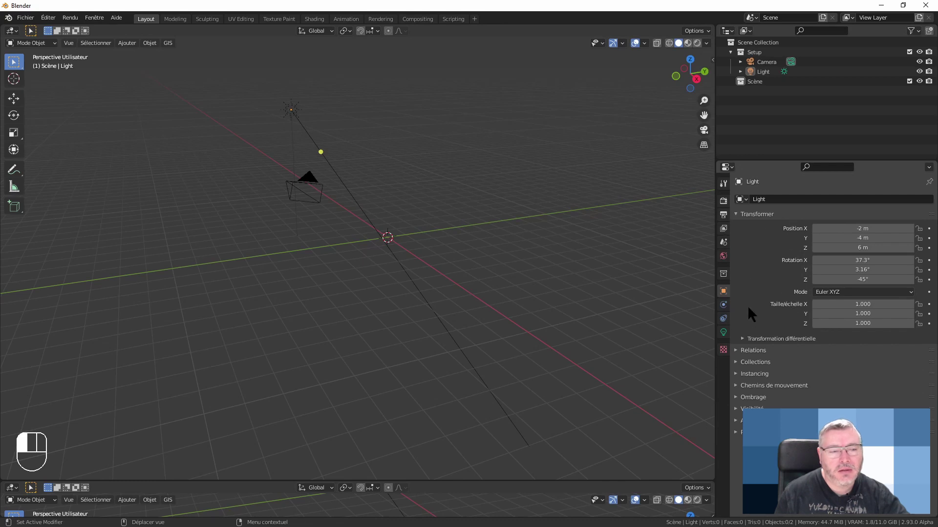
Change the thin strip under the main viewport to a Timeline and collapse its channel list.
left_click(12, 488)
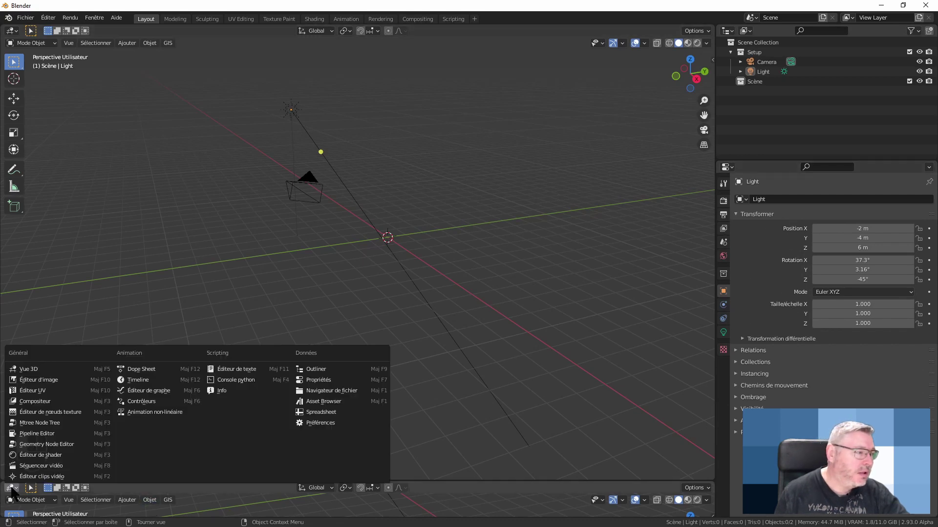
left_click(147, 381)
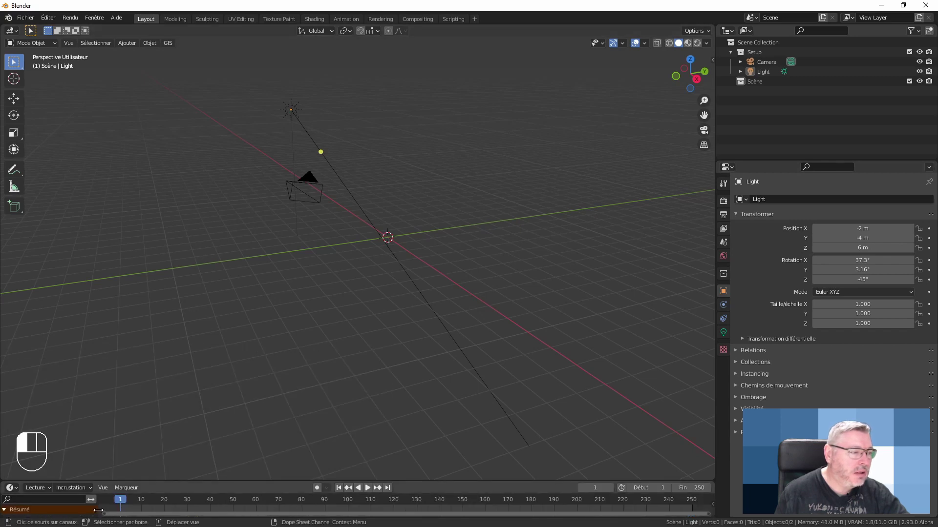
left_click_drag(98, 510, 19, 510)
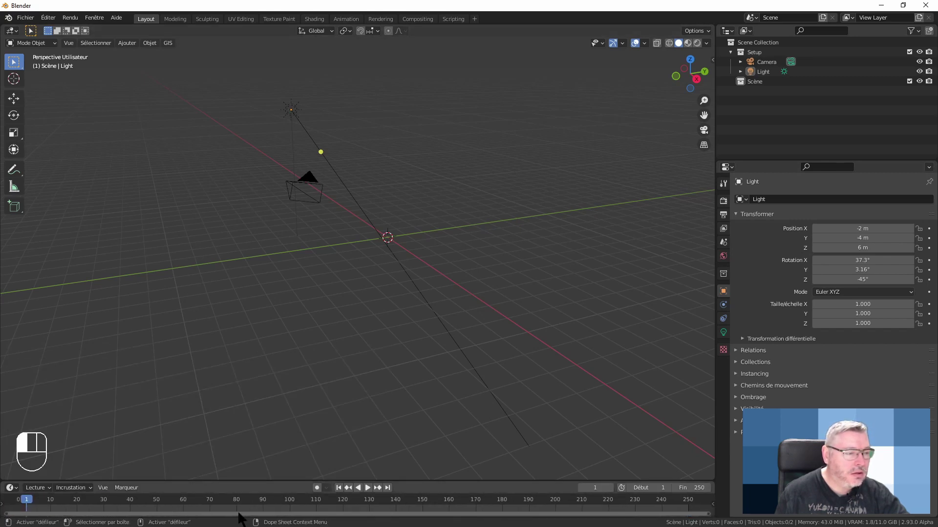
Enlarge the Timeline to try scrubbing and playing its frames, and shrink it back to a thin strip.
left_click_drag(117, 480, 88, 465)
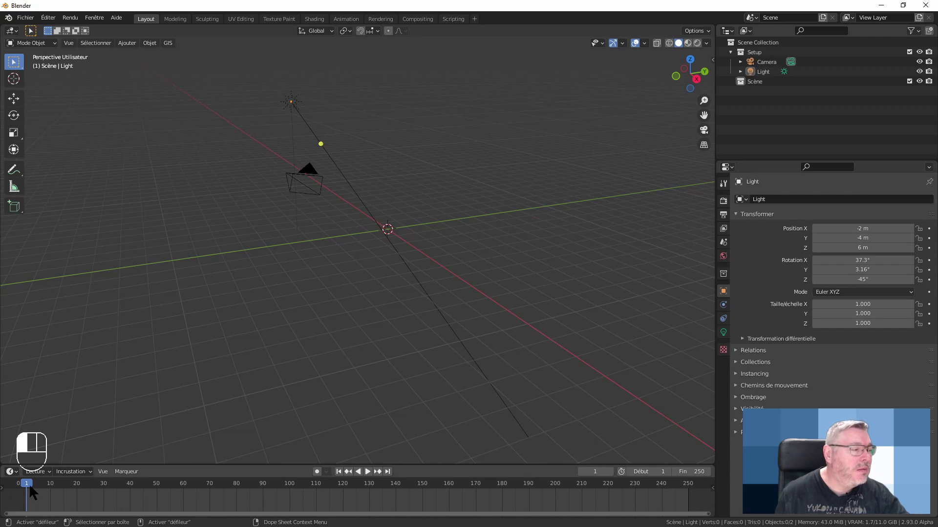
left_click_drag(29, 488, 165, 491)
key("space")
key("Escape")
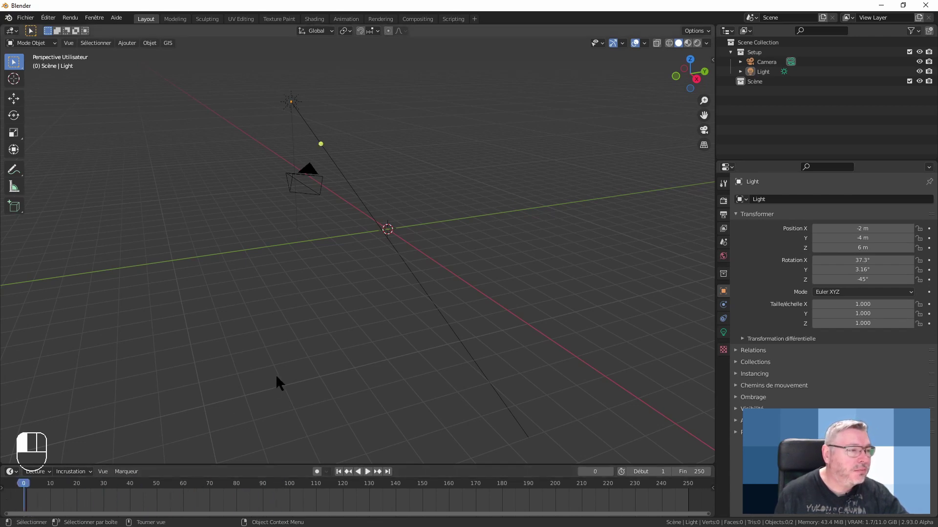
left_click_drag(281, 465, 288, 486)
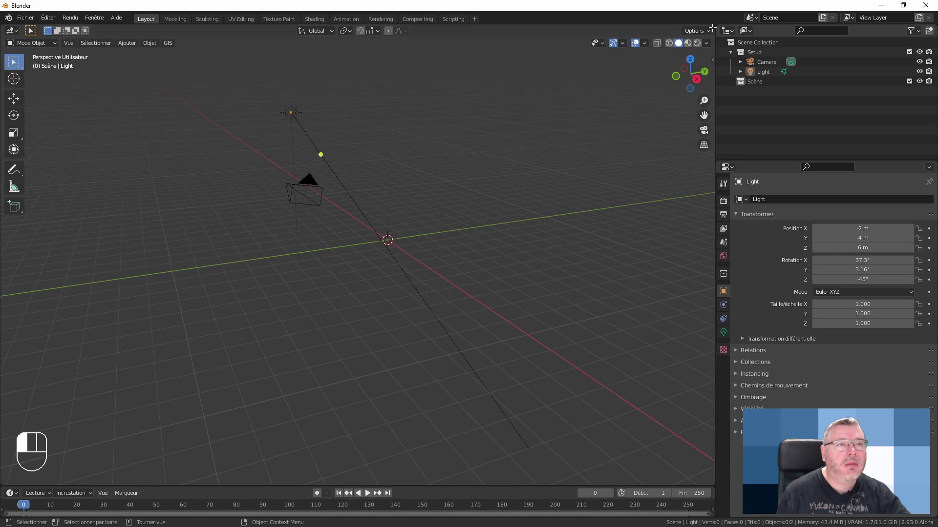
Widen the main 3D viewport by narrowing the Outliner and Properties column, and make the Outliner slightly taller.
left_click_drag(715, 49, 716, 49)
left_click_drag(795, 56, 766, 76)
mouse_move(801, 161)
left_mouse_down()
mouse_move(813, 156)
mouse_move(808, 172)
mouse_move(836, 164)
mouse_move(801, 164)
mouse_move(817, 164)
left_mouse_up()
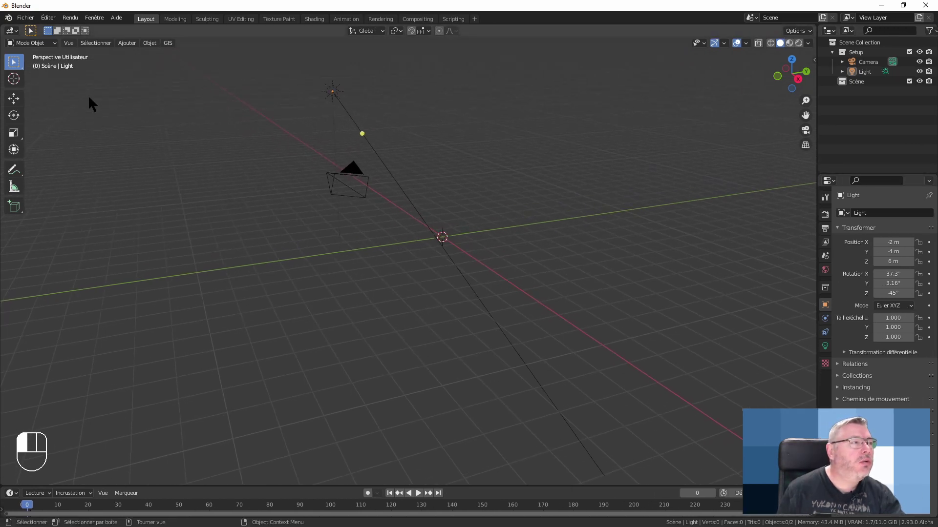
Review the available editor types for the main area, keep it as a 3D View (Vue 3D) and orbit around the scene.
left_click(11, 30)
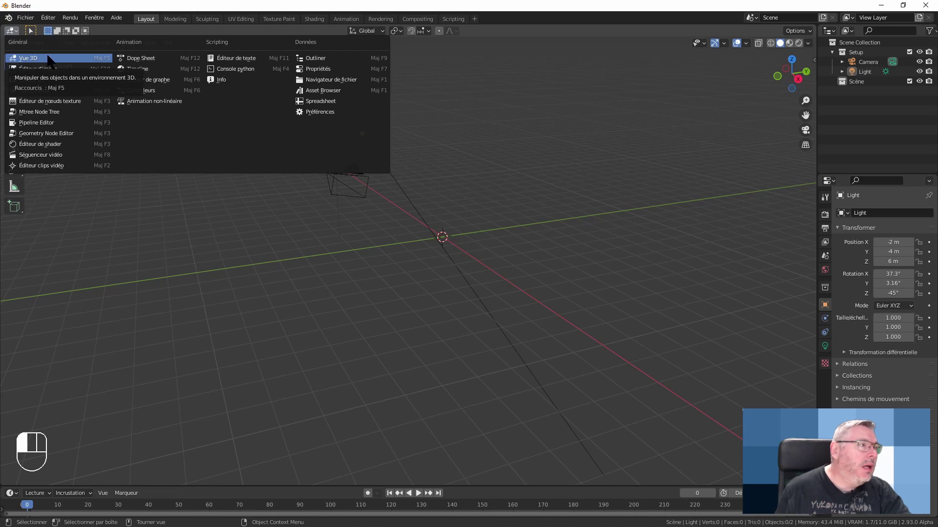
left_click(19, 58)
left_click(12, 30)
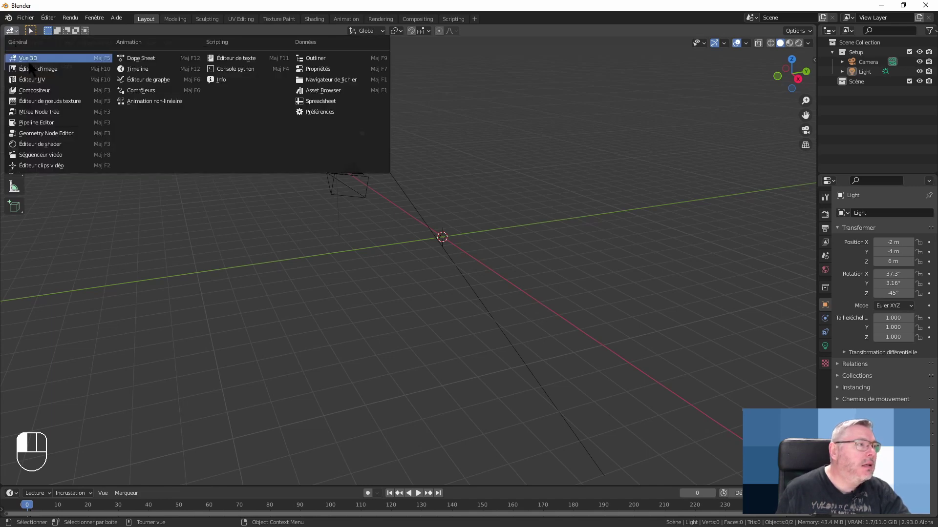
middle_click_drag(482, 274, 451, 248)
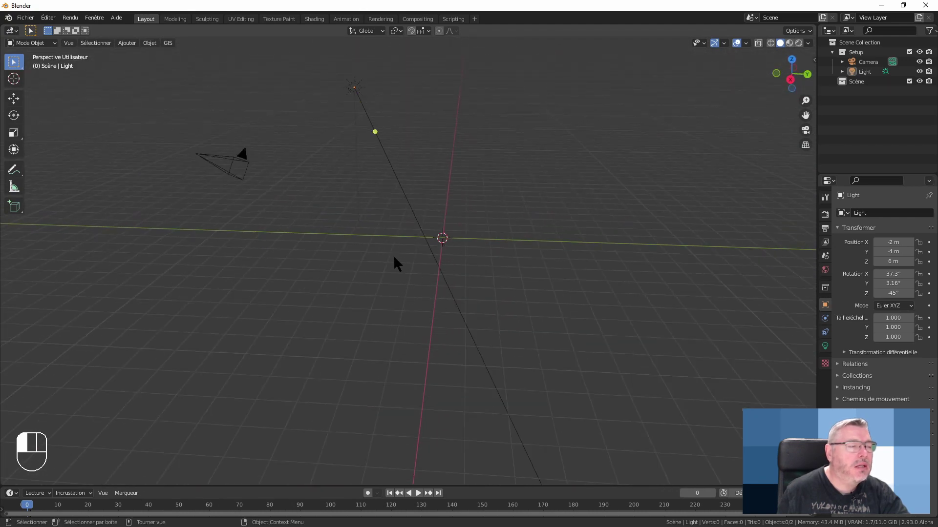
Show the Image Editor (Éditeur d'image) in the main area, try its zoom, and switch the area to the UV Editor.
left_click(12, 30)
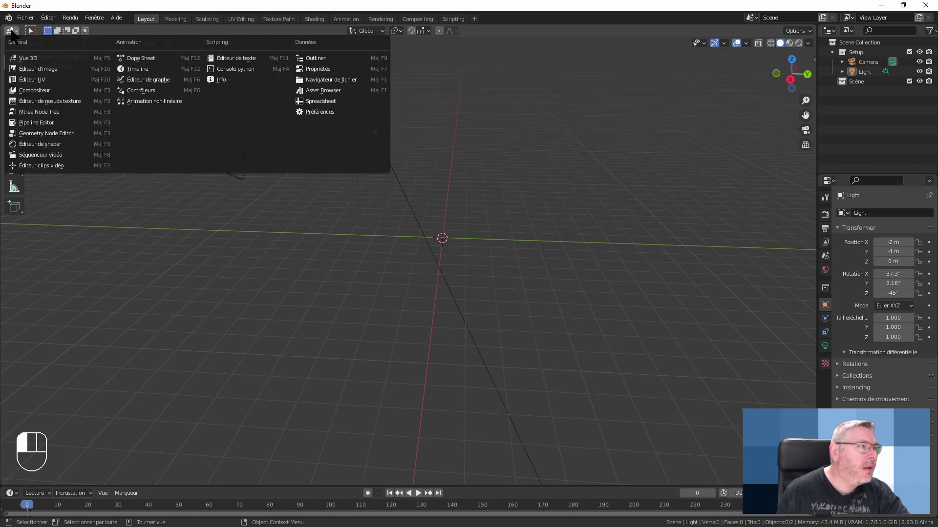
left_click(43, 69)
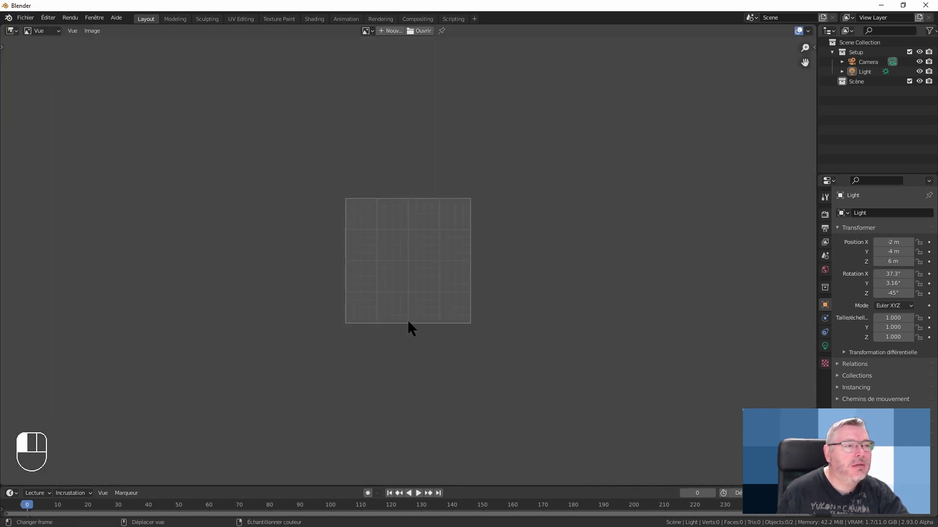
scroll(403, 253, "up", 2)
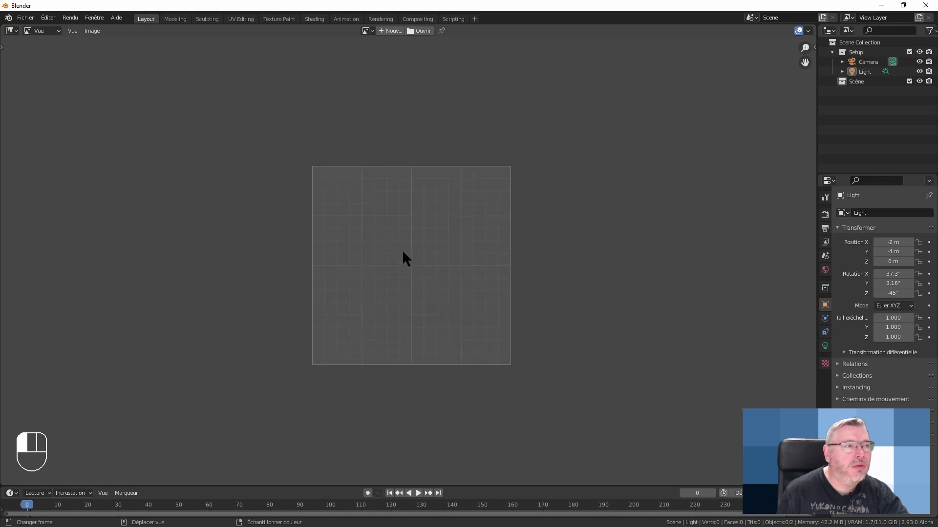
scroll(402, 252, "down", 1)
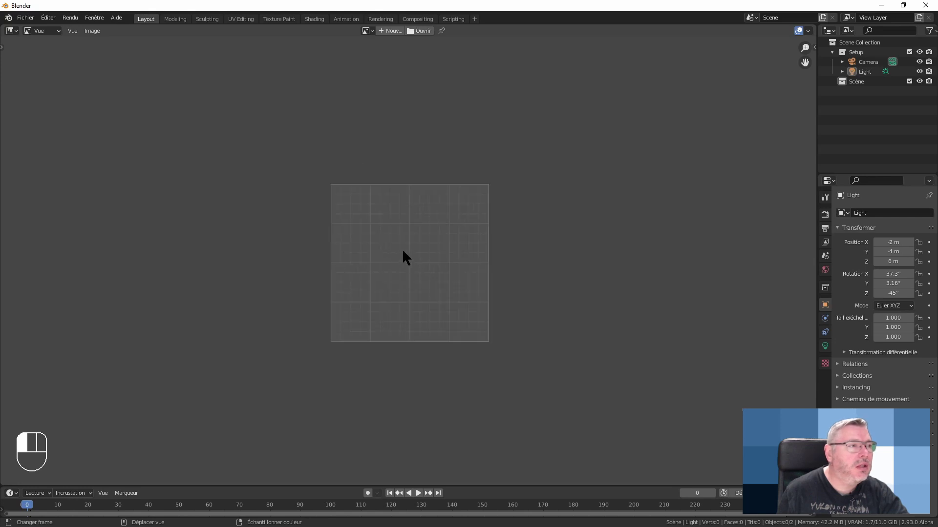
left_click(11, 32)
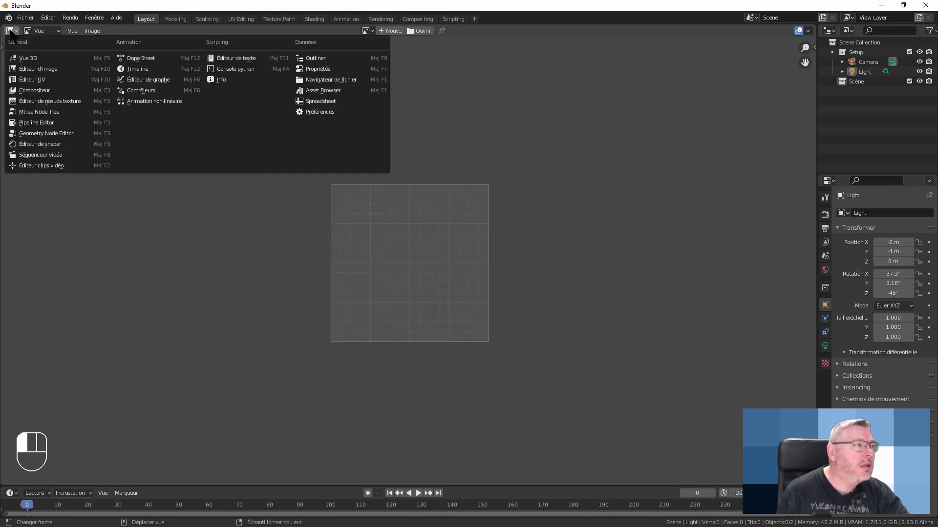
left_click(25, 81)
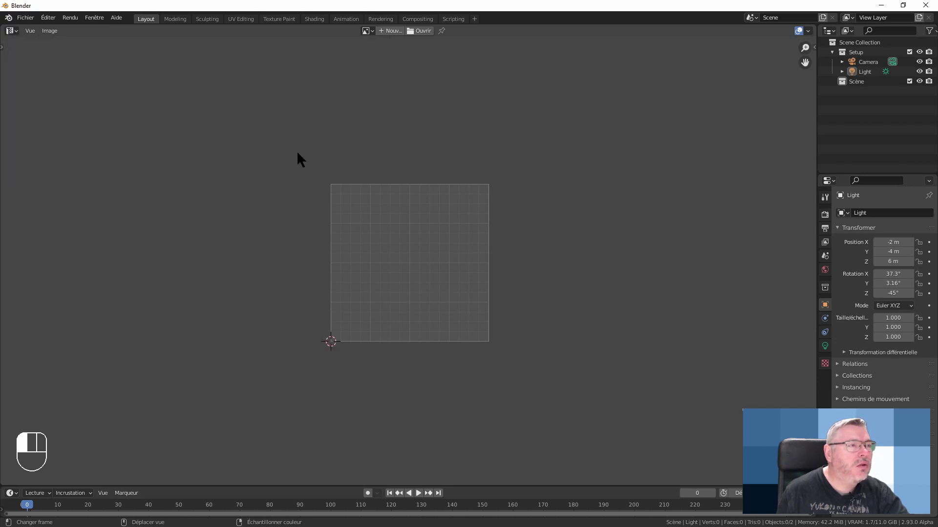
Show the Compositor in the main area, and look through the node editors up to the Shader Editor (Éditeur de shader).
left_click(10, 31)
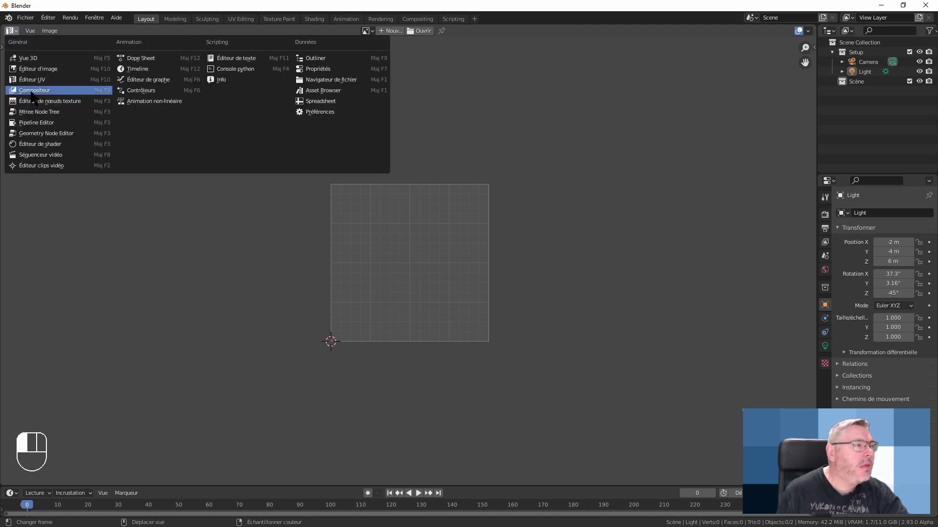
left_click(31, 91)
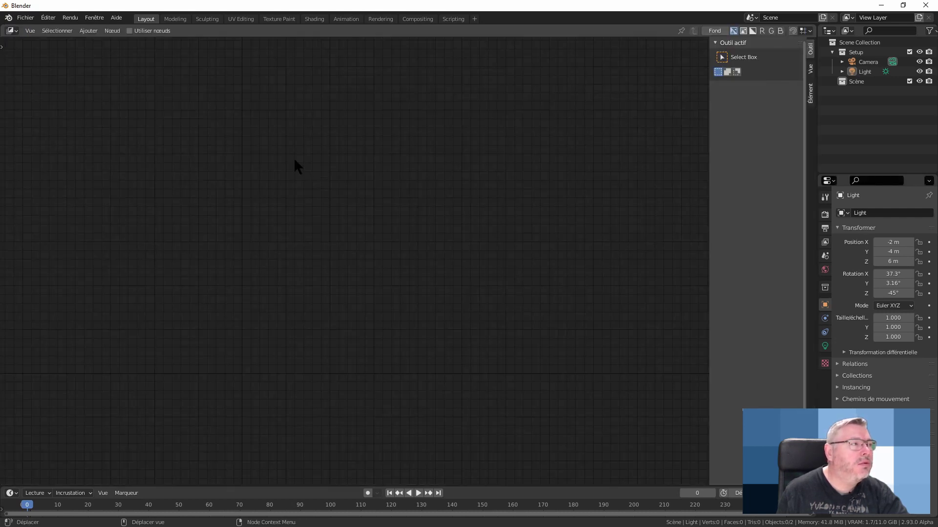
left_click(11, 31)
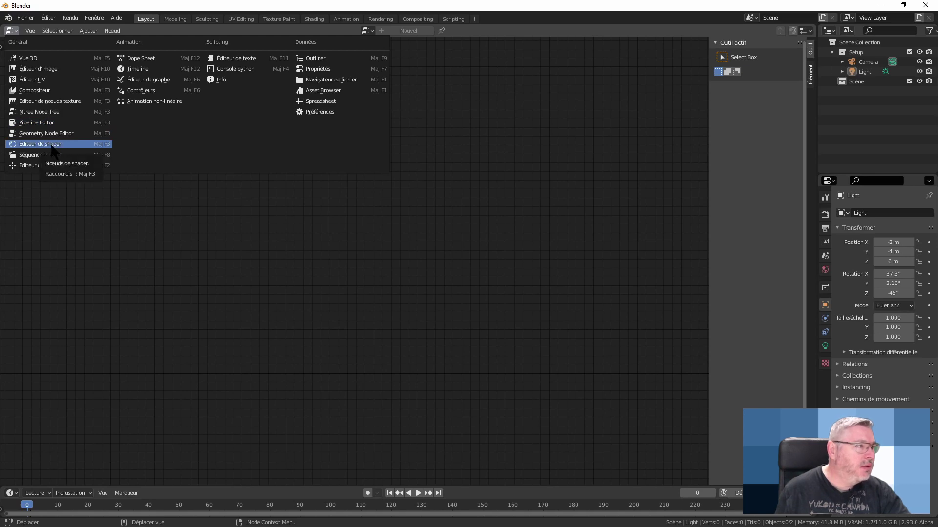
left_click(51, 146)
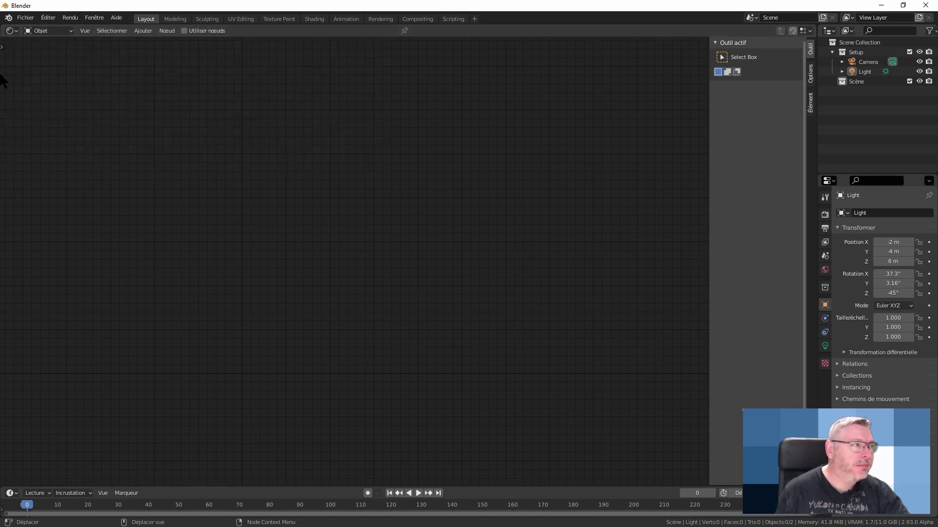
Show the Video Sequencer (Séquenceur vidéo) and the Movie Clip Editor (Éditeur clips vidéo) in the main area.
left_click(10, 31)
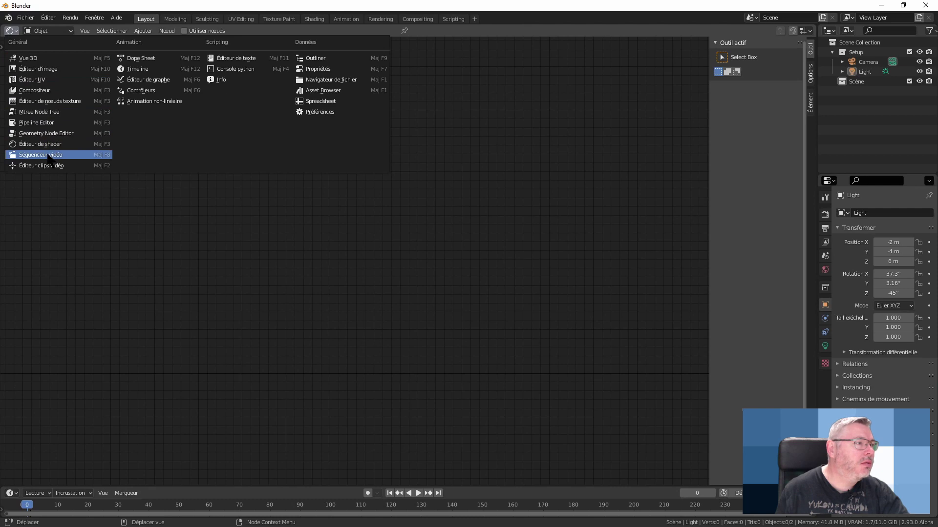
left_click(49, 156)
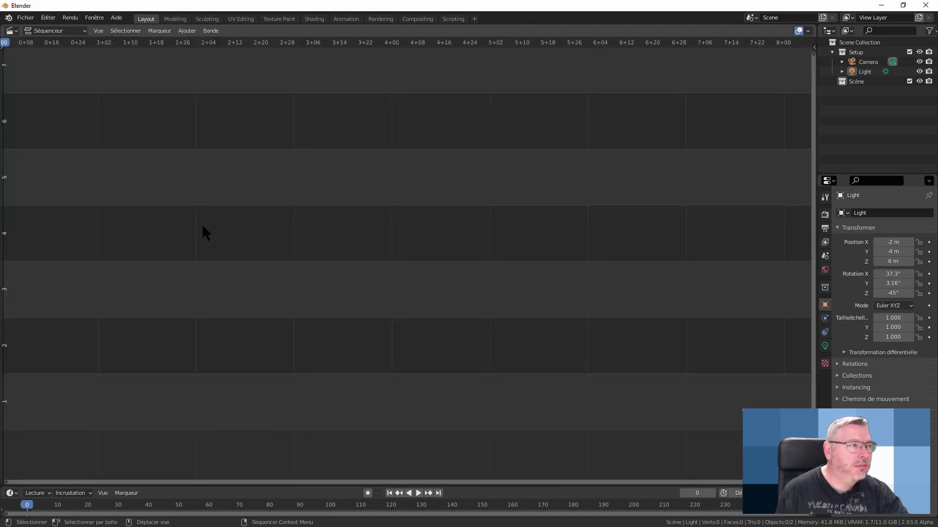
left_click(11, 31)
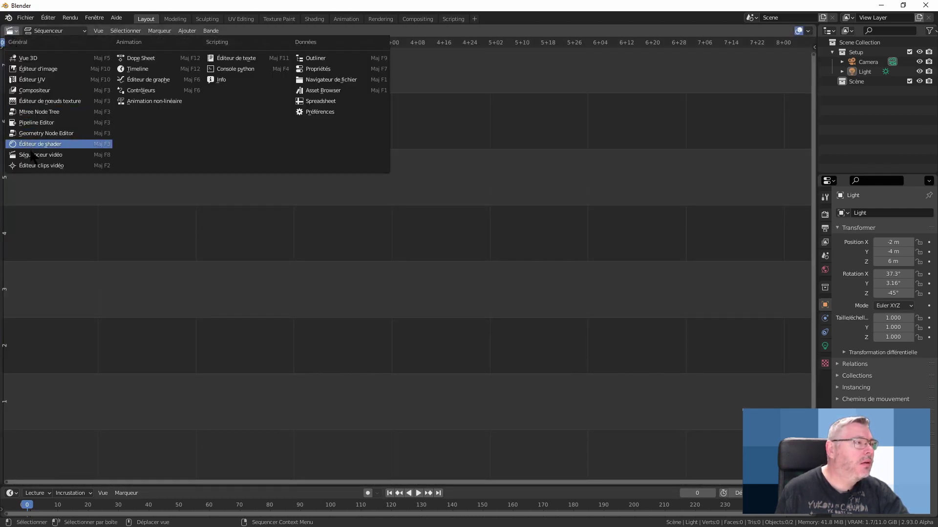
left_click(42, 166)
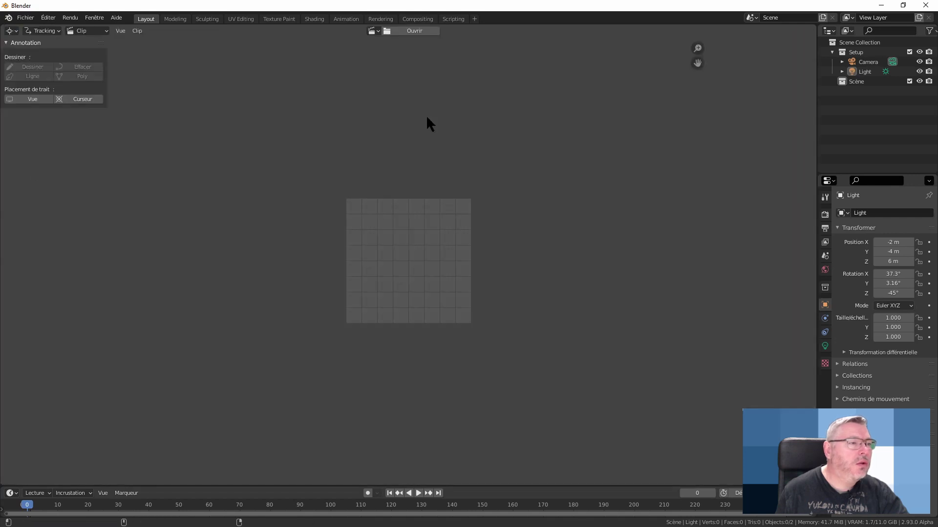
Show the Dope Sheet and the Timeline in the main area.
left_click(10, 31)
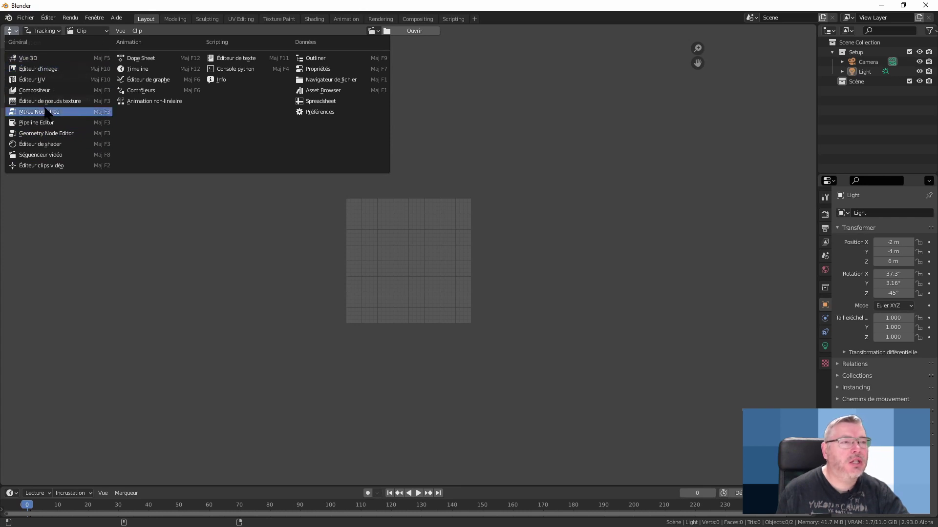
left_click(143, 59)
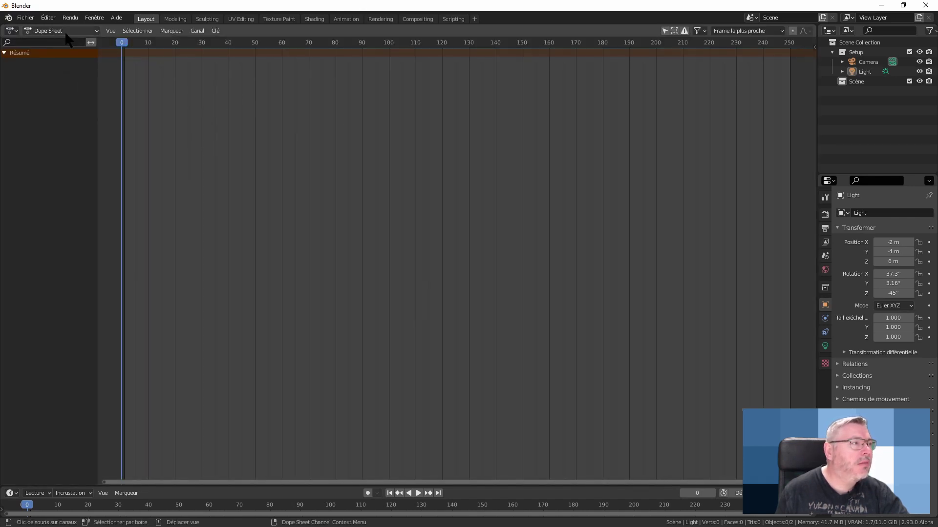
left_click(12, 31)
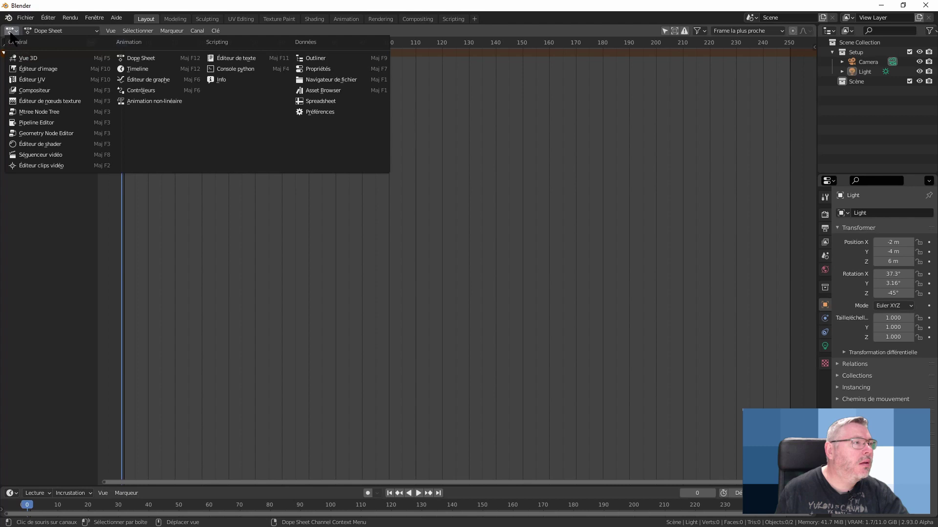
left_click(142, 72)
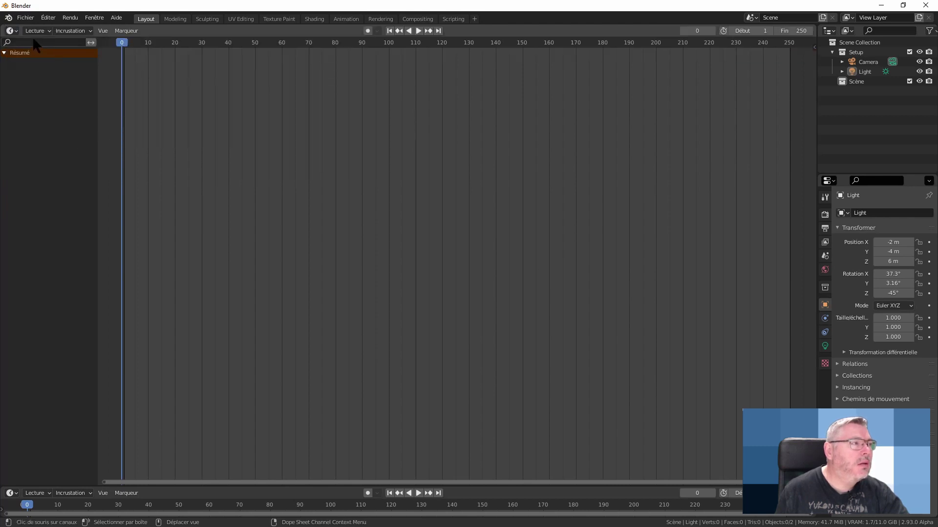
Show the scripting editors one by one in the main area: Text Editor, Python Console and Info.
left_click(13, 32)
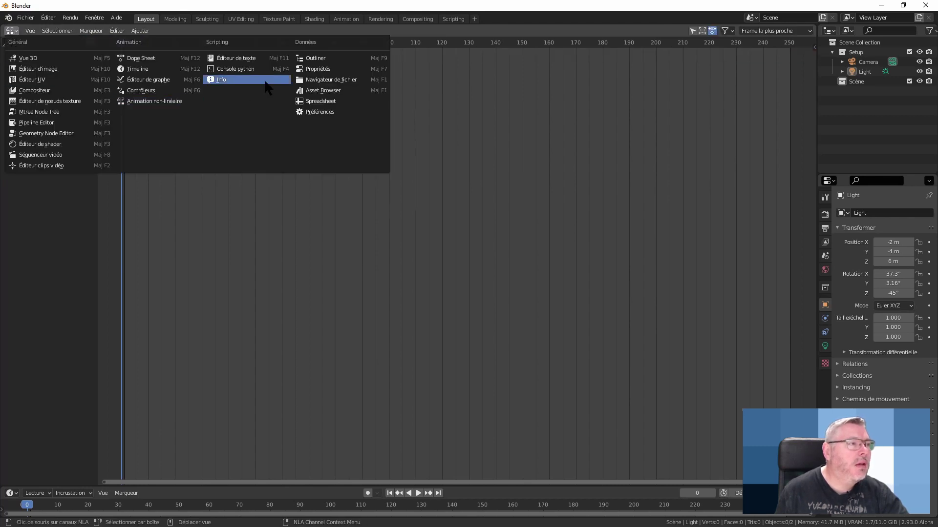
left_click(234, 59)
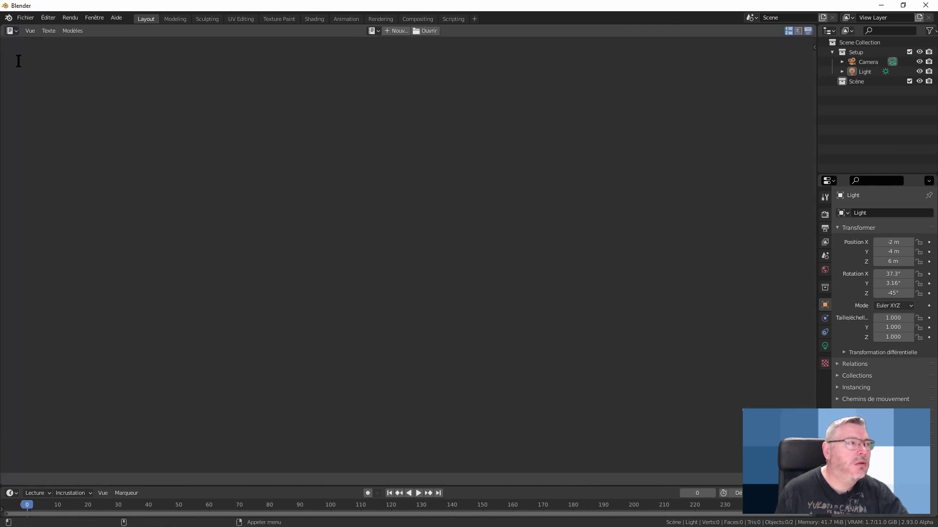
left_click(11, 31)
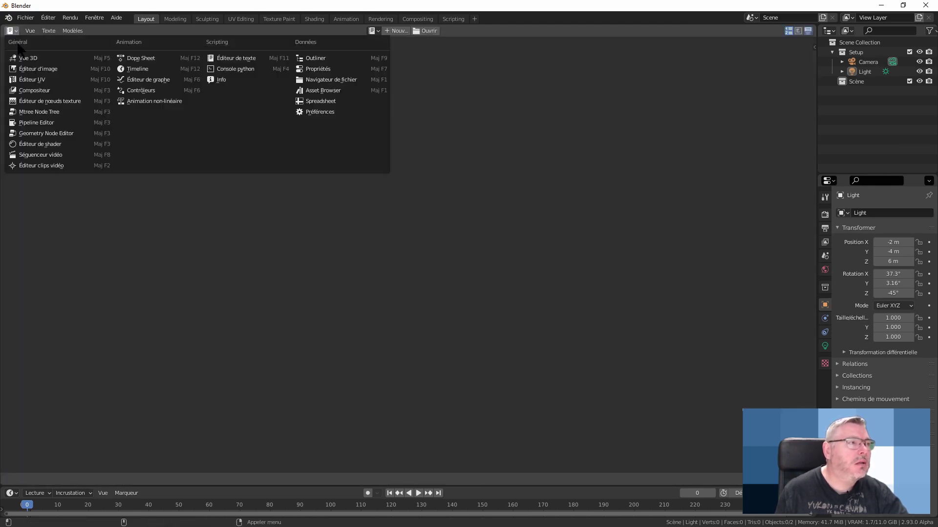
left_click(236, 70)
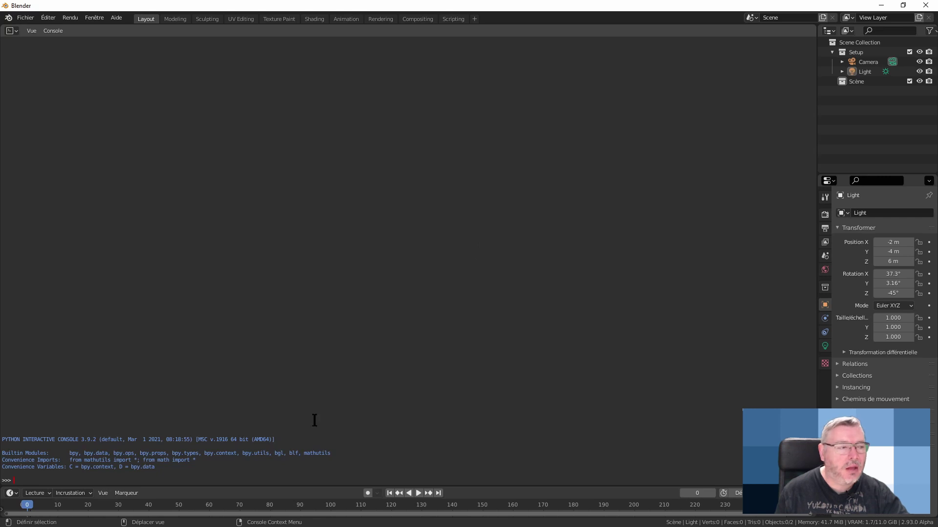
left_click(10, 31)
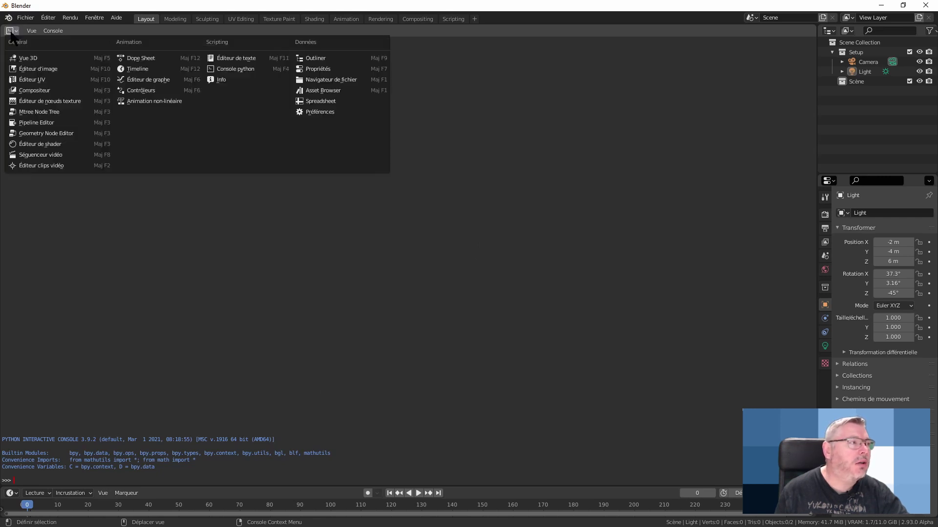
left_click(246, 81)
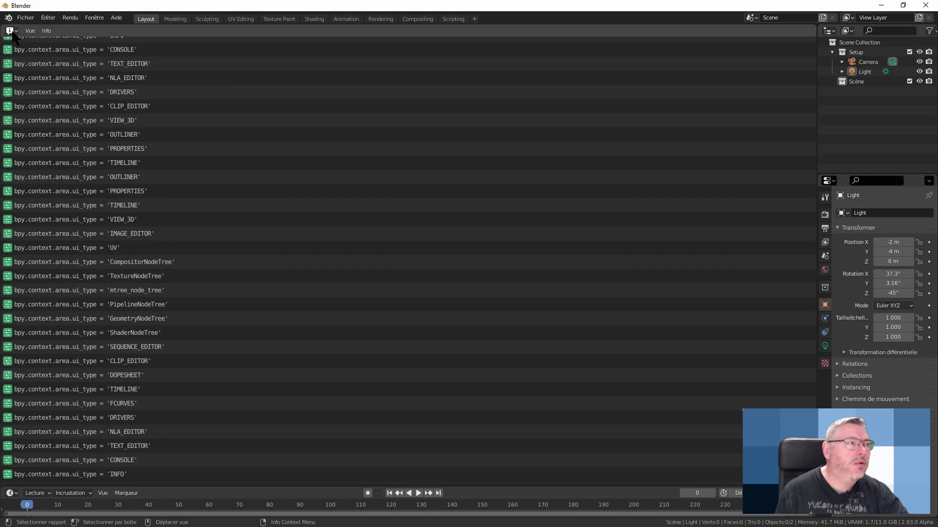
Change the main area to the Outliner, and expand and collapse the Camera and Light entries.
left_click(11, 30)
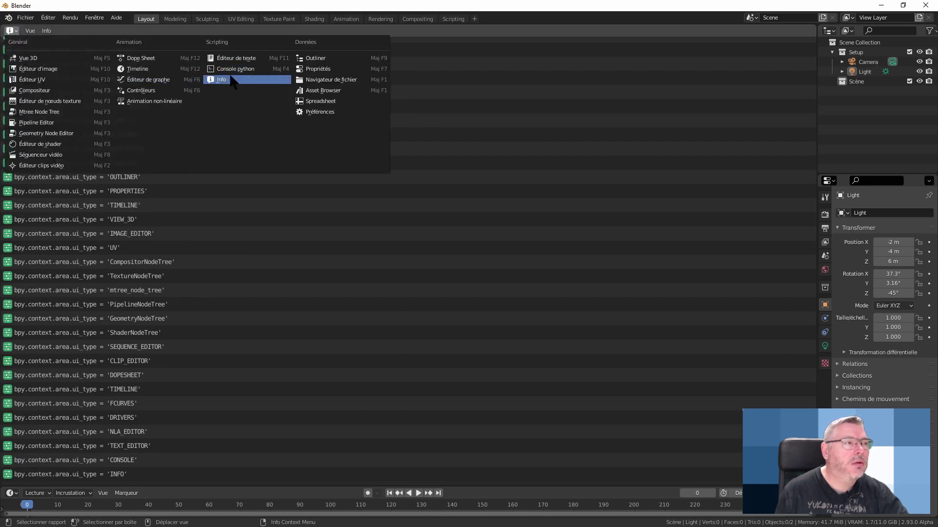
left_click(329, 58)
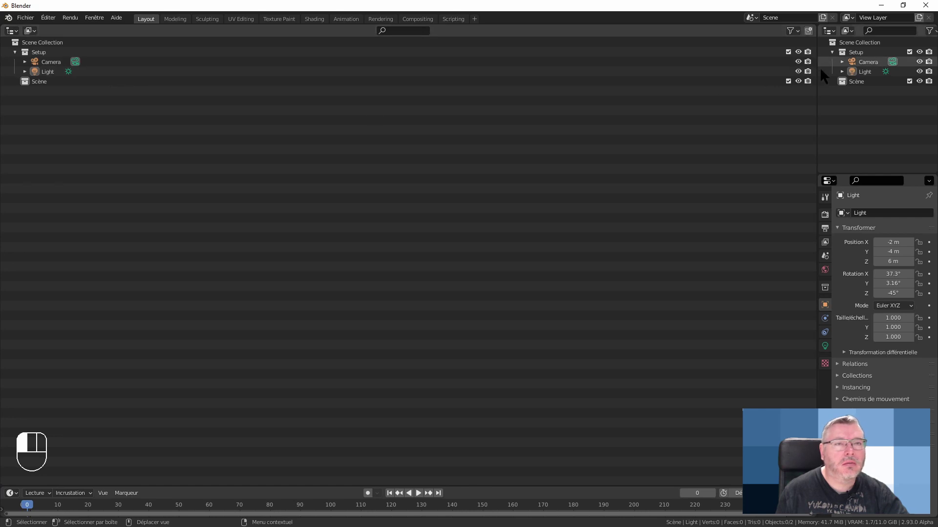
left_click(25, 62)
left_click(25, 81)
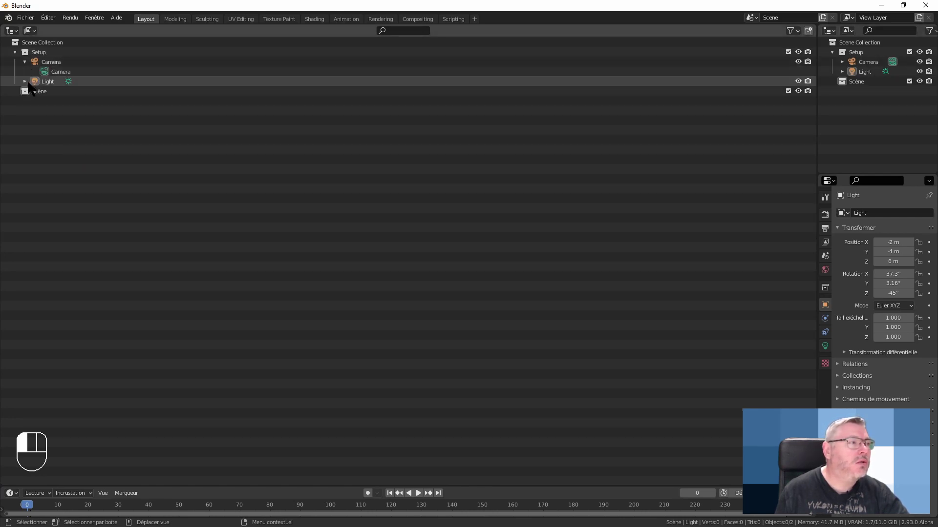
left_click(25, 62)
left_click(25, 71)
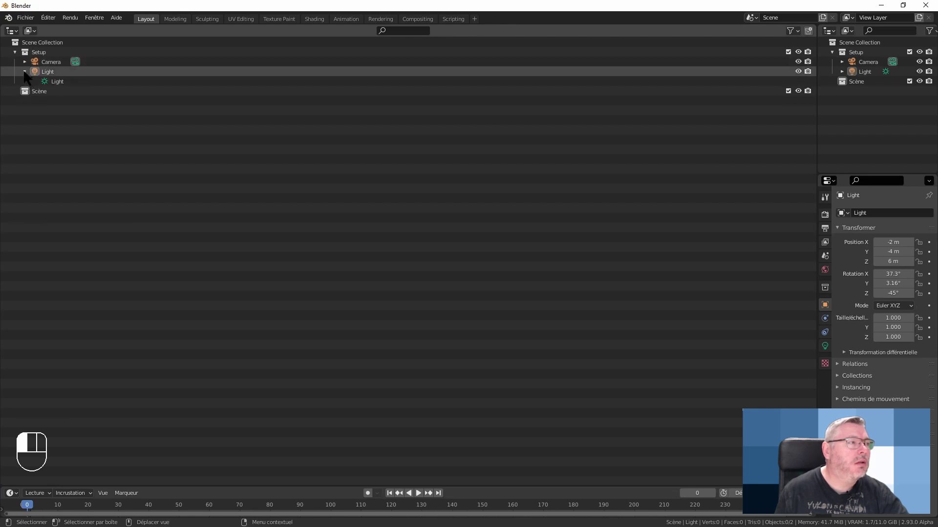
Change the main area to the Properties editor and view its tool, render, output, view layer, scene and world settings.
left_click(12, 30)
left_click(330, 70)
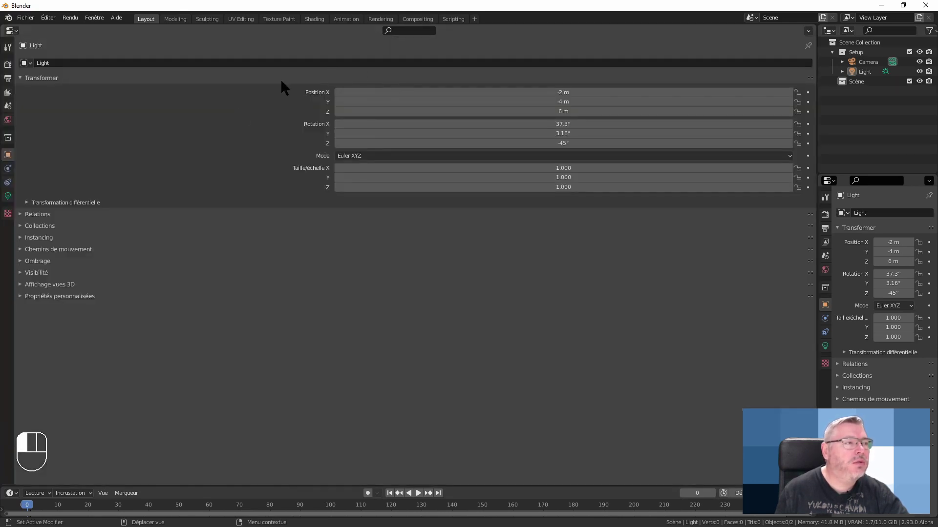
left_click(7, 47)
left_click(8, 64)
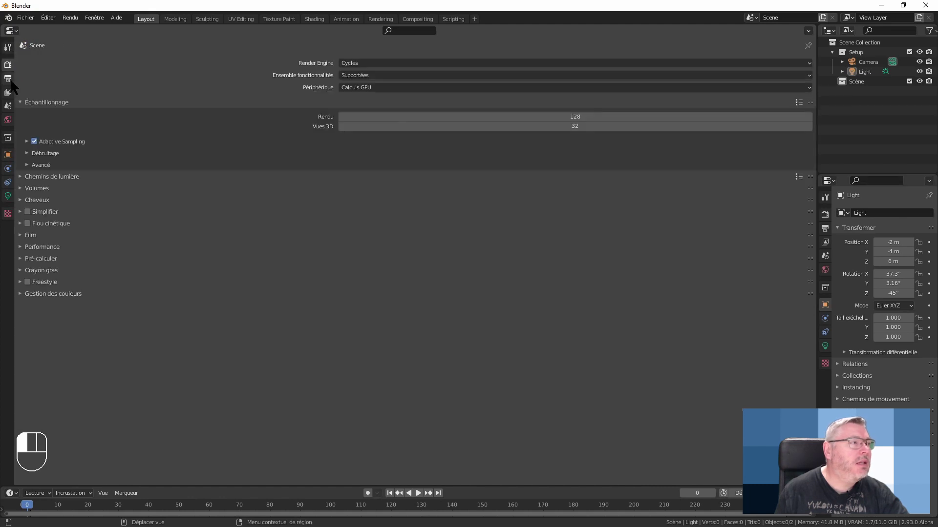
left_click(8, 78)
left_click(8, 92)
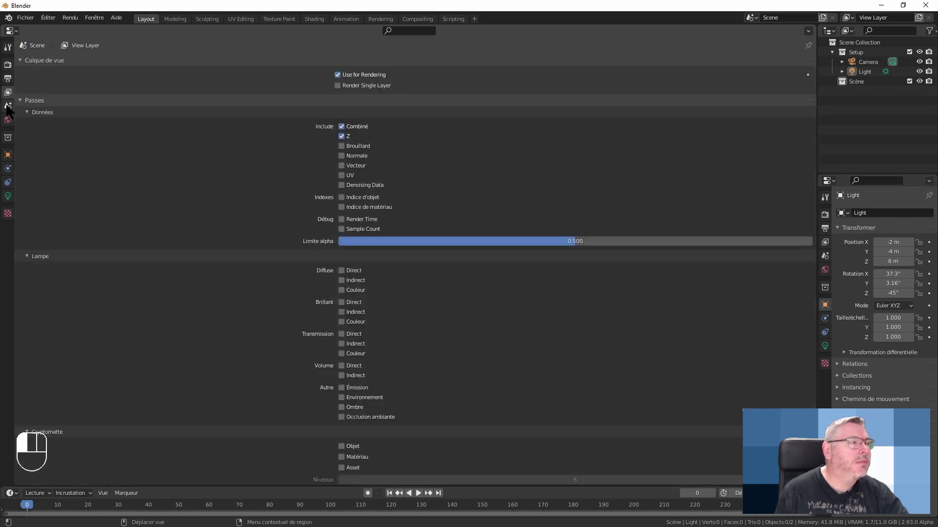
left_click(8, 105)
left_click(8, 120)
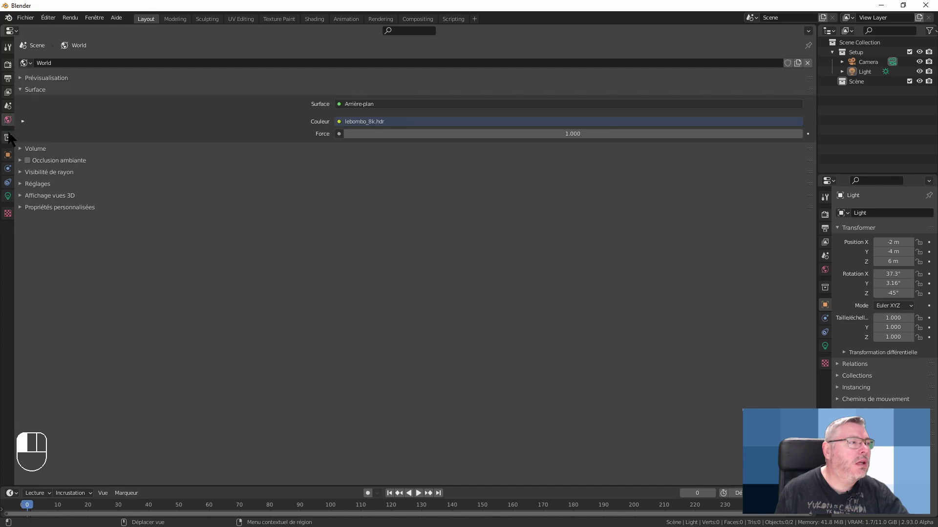
View the collection, object, physics, constraint and light data settings in the main Properties editor, and return to the tool settings.
left_click(8, 137)
left_click(8, 155)
left_click(8, 169)
left_click(8, 182)
left_click(8, 196)
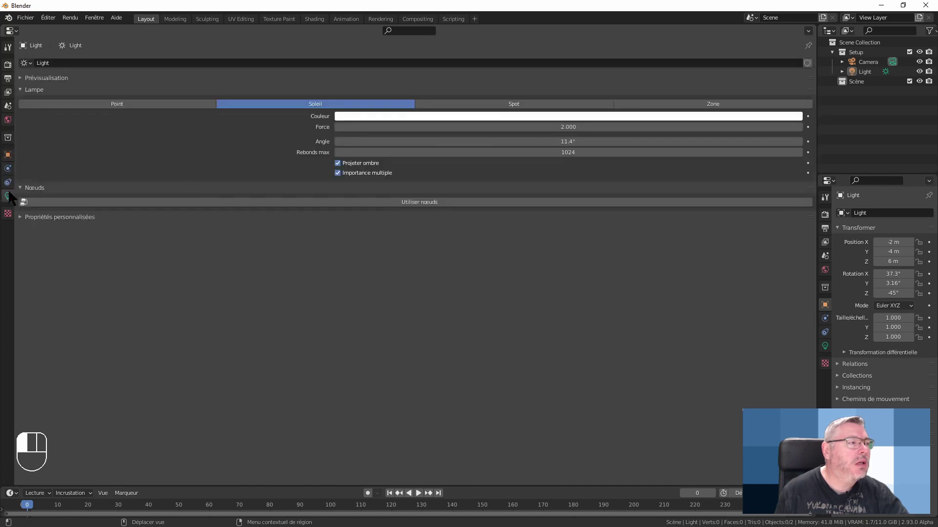
left_click(8, 47)
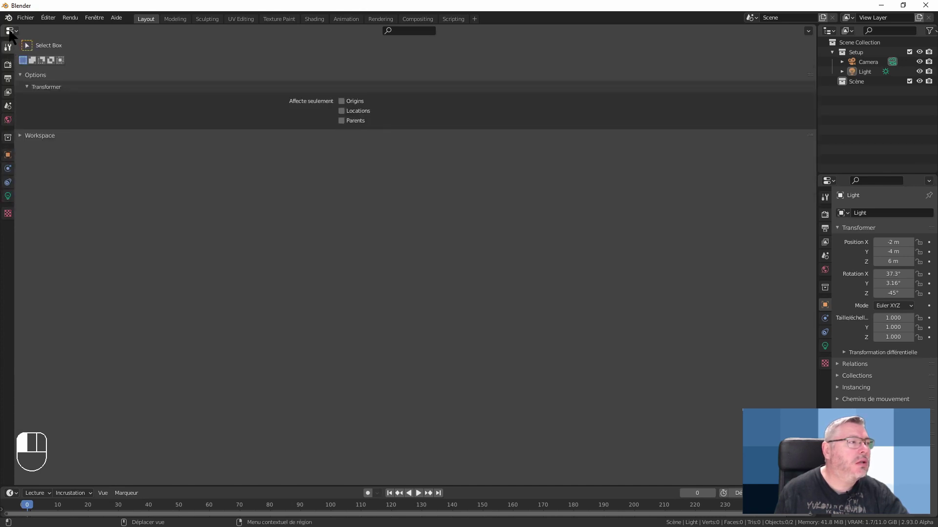
Show the File Browser (Navigateur de fichier), the Spreadsheet and the Preferences (Préférences) in the main area.
left_click(10, 30)
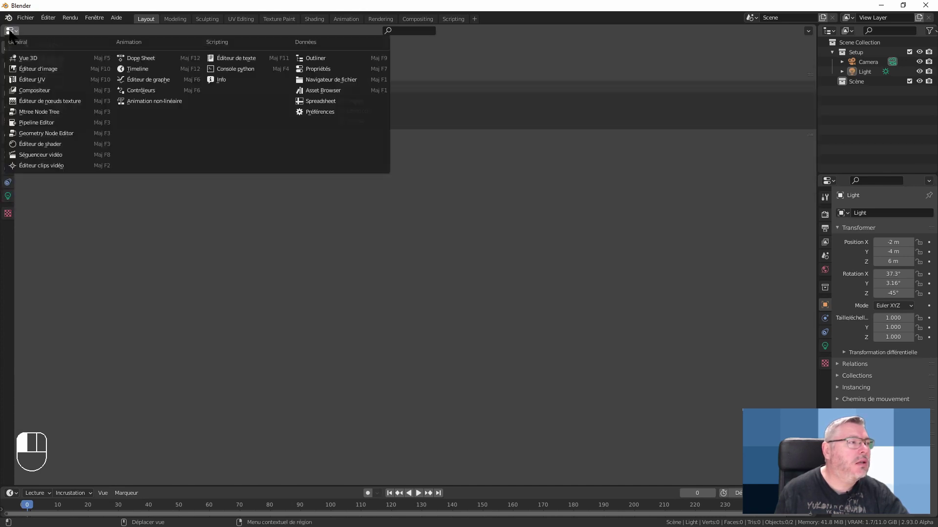
left_click(329, 80)
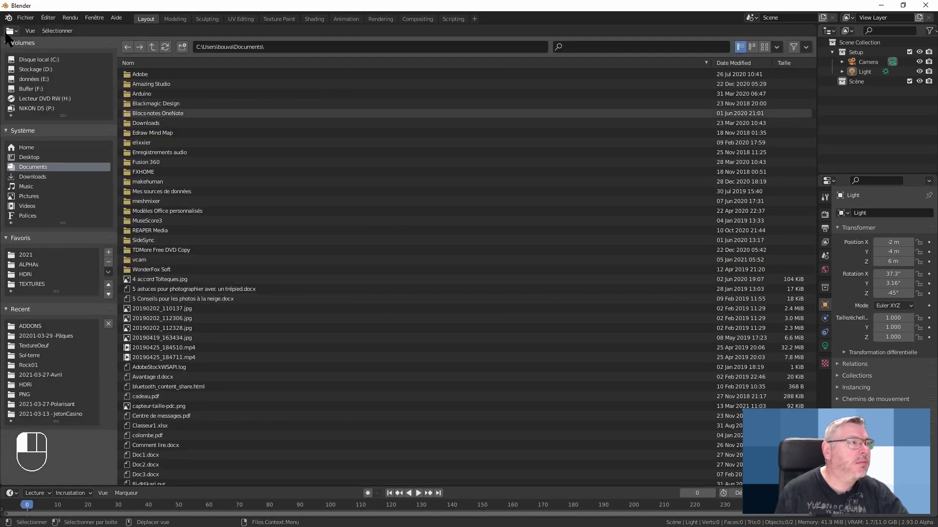
left_click(9, 30)
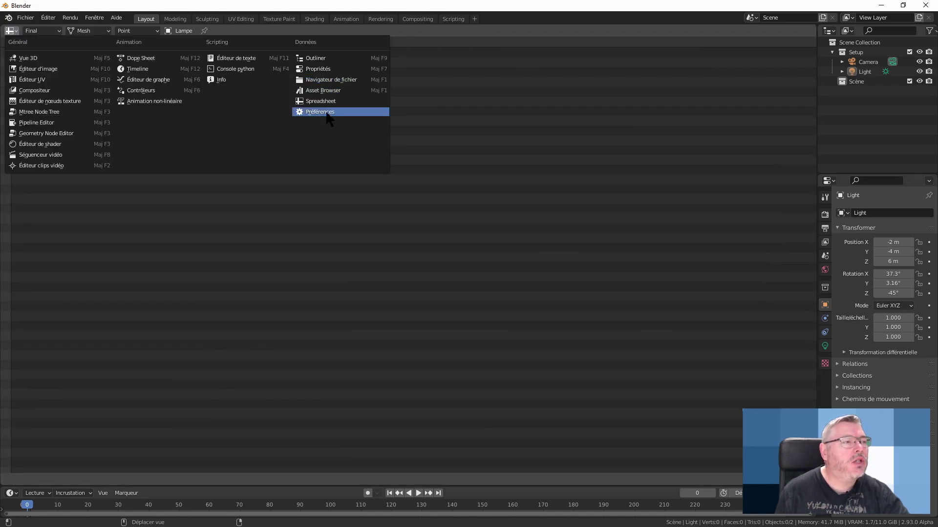
left_click(322, 111)
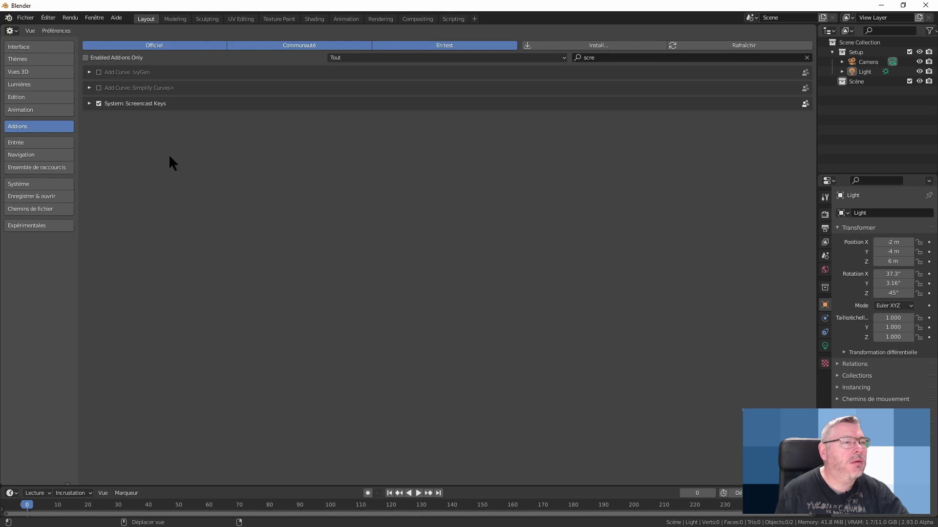
Change the main area back to the 3D Viewport (Vue 3D).
left_click(12, 30)
left_click(27, 57)
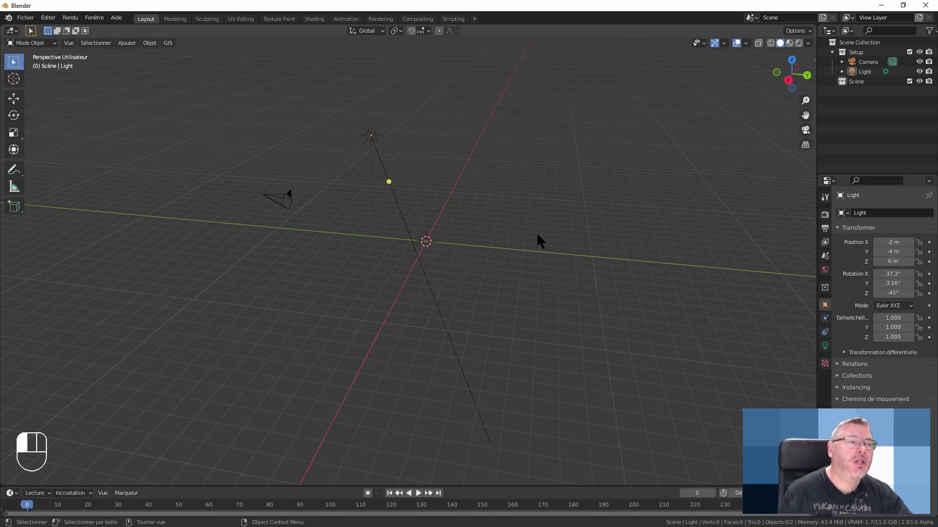
mouse_move(452, 189)
middle_mouse_down()
mouse_move(474, 188)
mouse_move(456, 178)
middle_mouse_up()
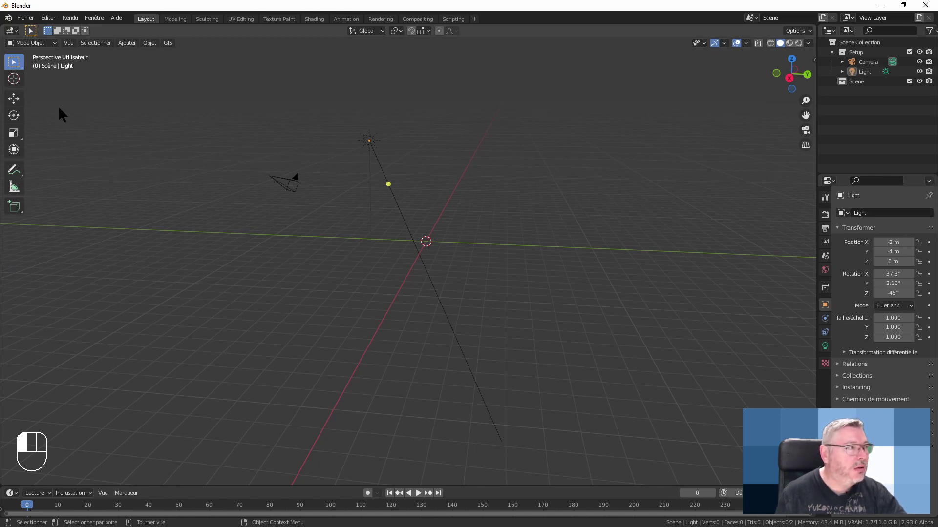
Hide and show the 3D Viewport's toolbar twice.
key("t")
key("t")
key("t")
key("t")
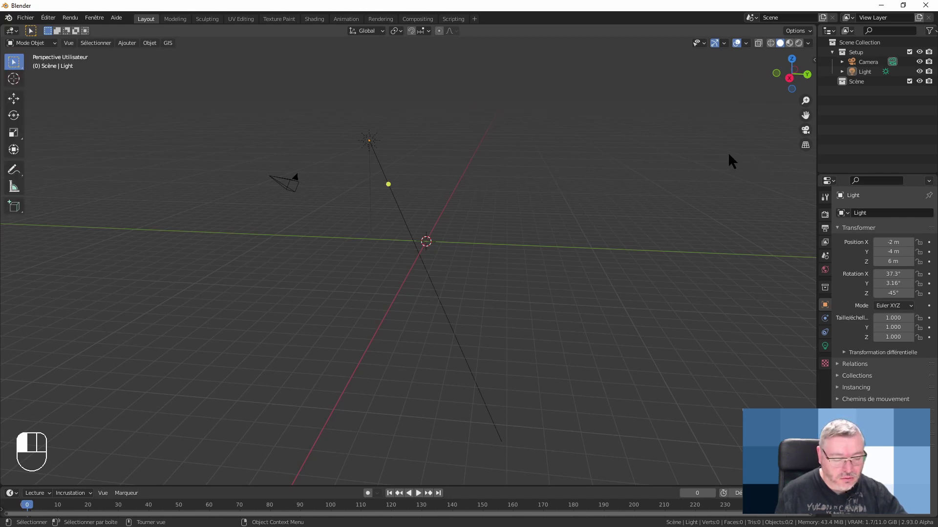
Show and hide the 3D Viewport's sidebar several times, leaving it hidden.
key("n")
key("n")
key("n")
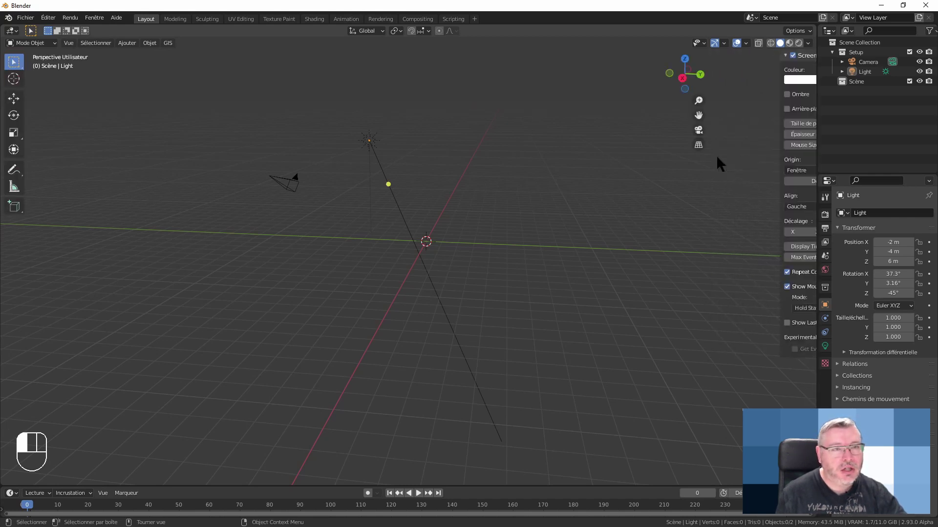
key("n")
key("n")
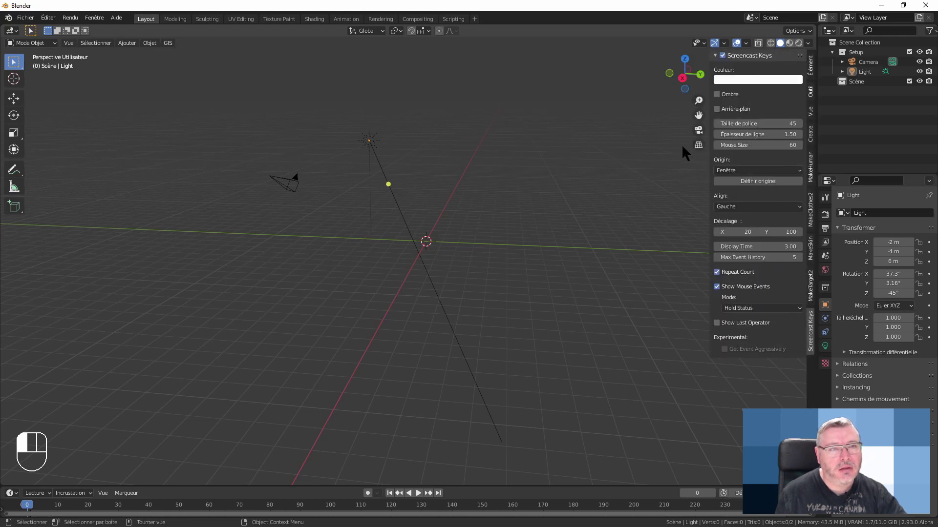
key("n")
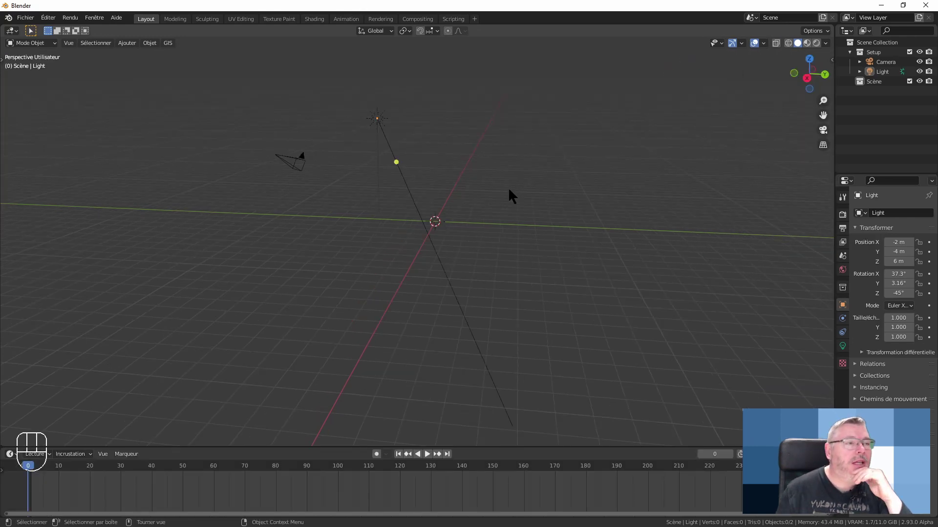
Select the light in the 3D Viewport, and switch the selection to the camera.
middle_click_drag(509, 190, 536, 182)
left_click(386, 106)
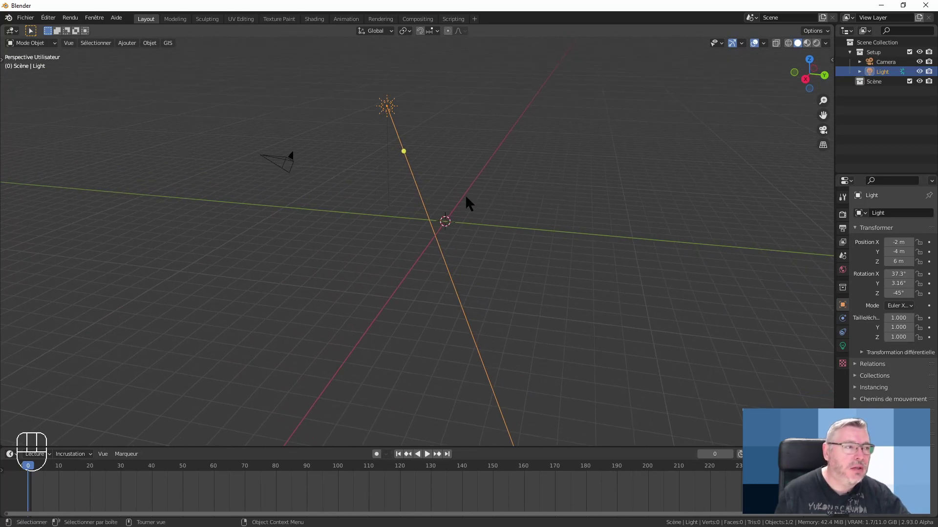
left_click(288, 166)
Examine the scene around the selected camera by orbiting, zooming in and out, and panning the 3D view.
middle_click_drag(358, 190, 305, 175)
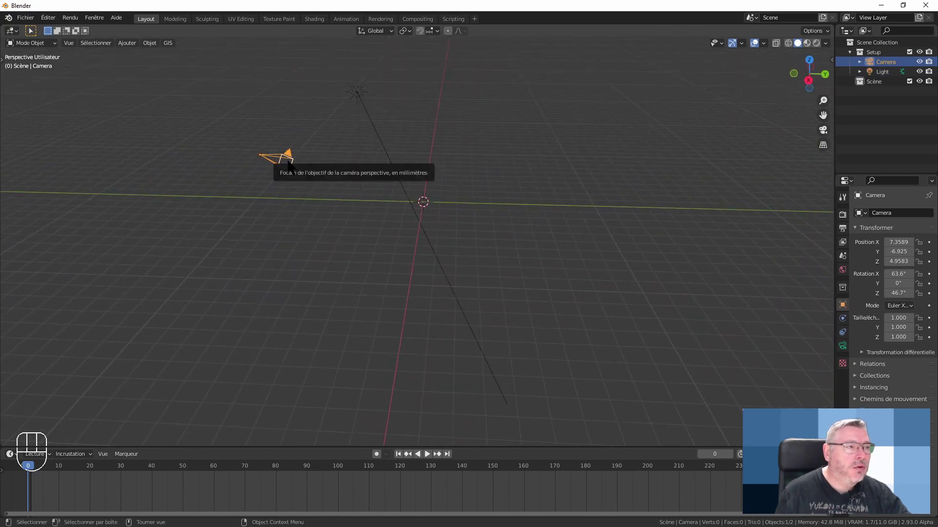
scroll(280, 161, "up", 6)
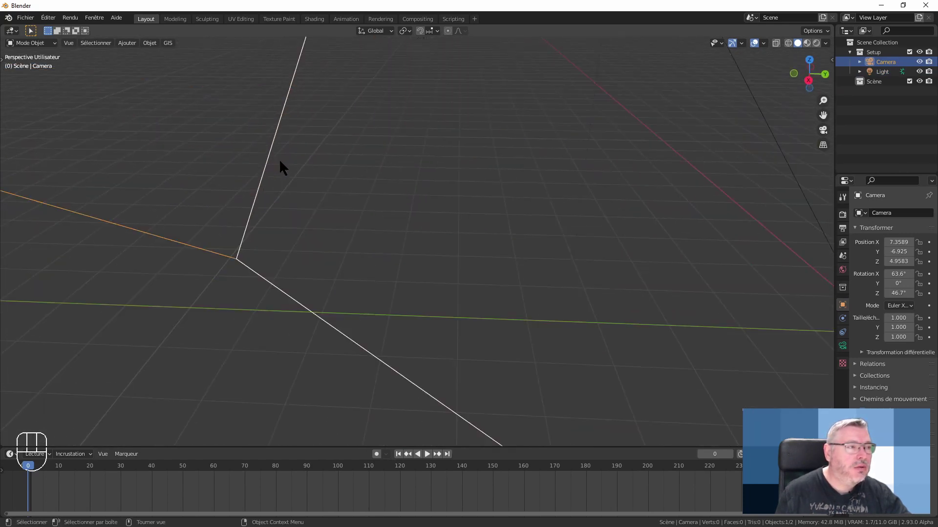
scroll(281, 162, "down", 5)
scroll(282, 163, "down", 3)
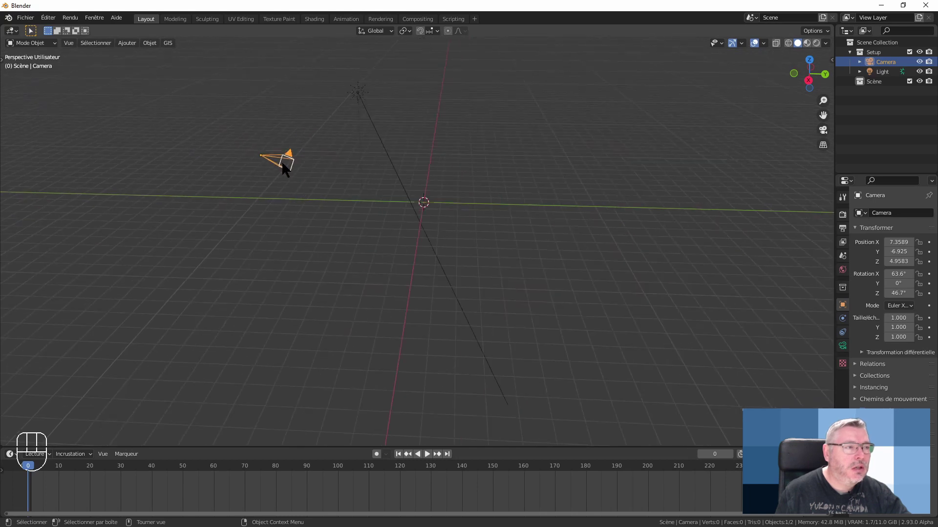
scroll(293, 164, "up", 3)
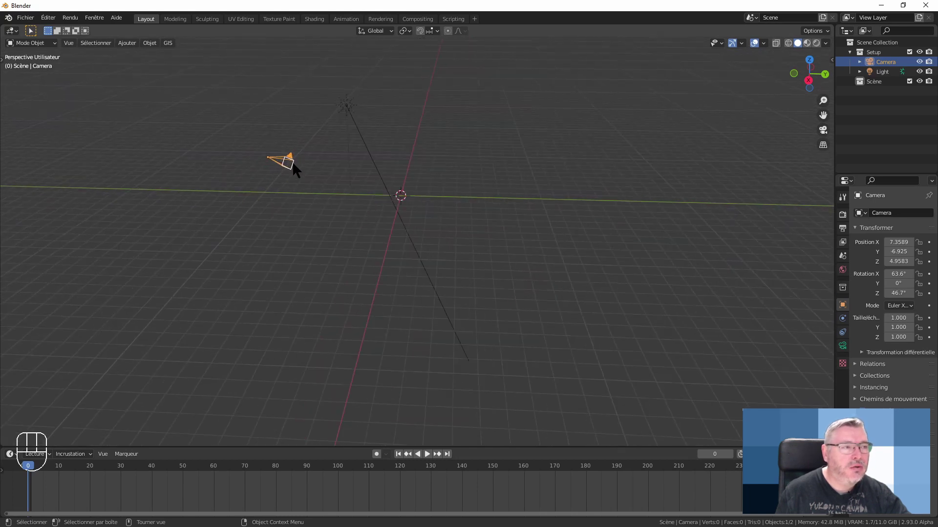
scroll(364, 182, "down", 3)
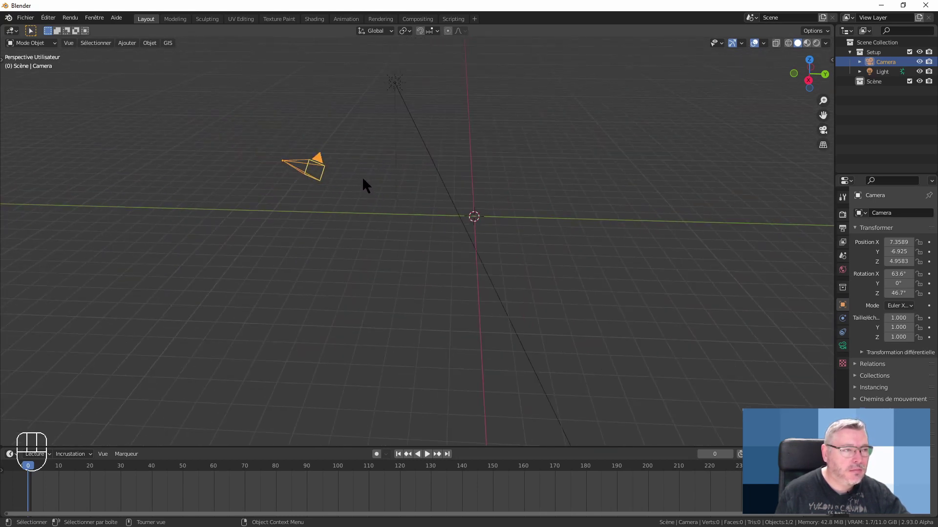
mouse_move(373, 178)
middle_mouse_down()
mouse_move(434, 186)
mouse_move(359, 180)
mouse_move(376, 157)
mouse_move(369, 174)
middle_mouse_up()
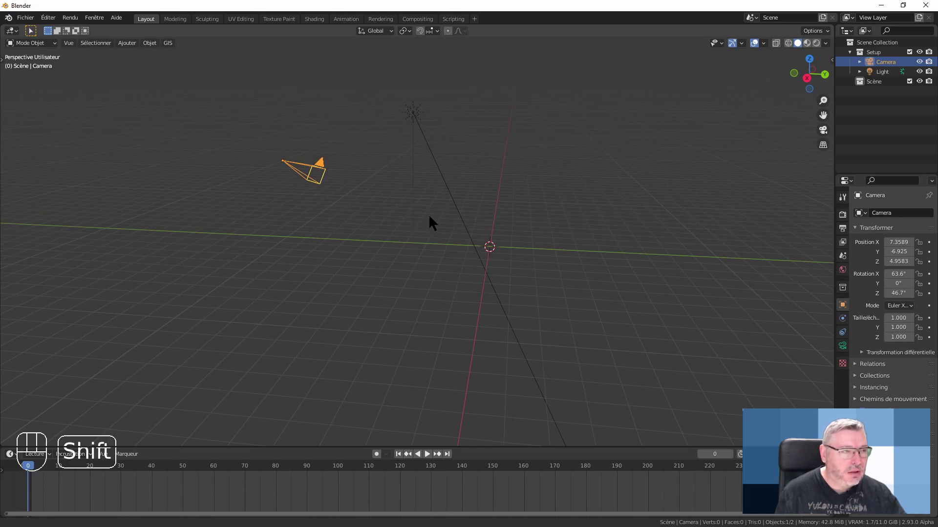
middle_click_drag(429, 214, 407, 211, "shift")
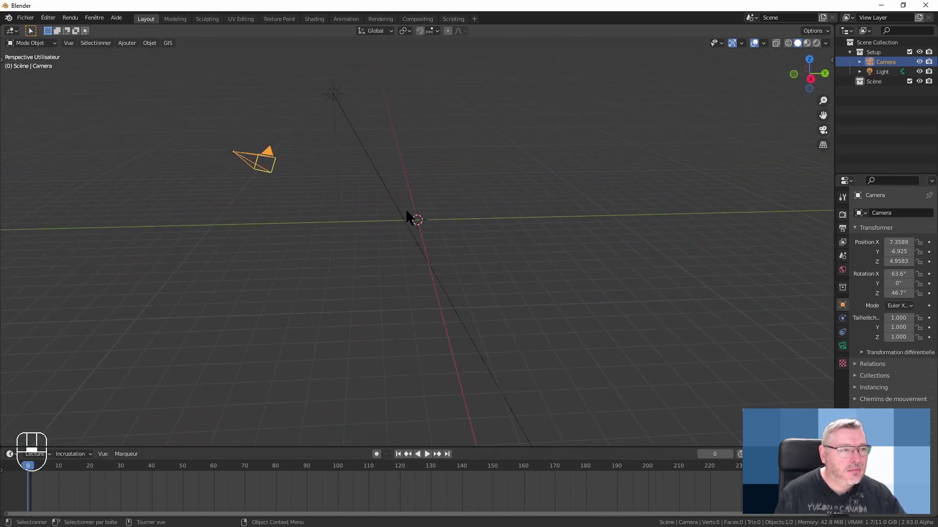
Deselect the camera and add a mesh cube at the 3D cursor.
left_click(412, 215)
middle_click_drag(468, 185, 492, 209)
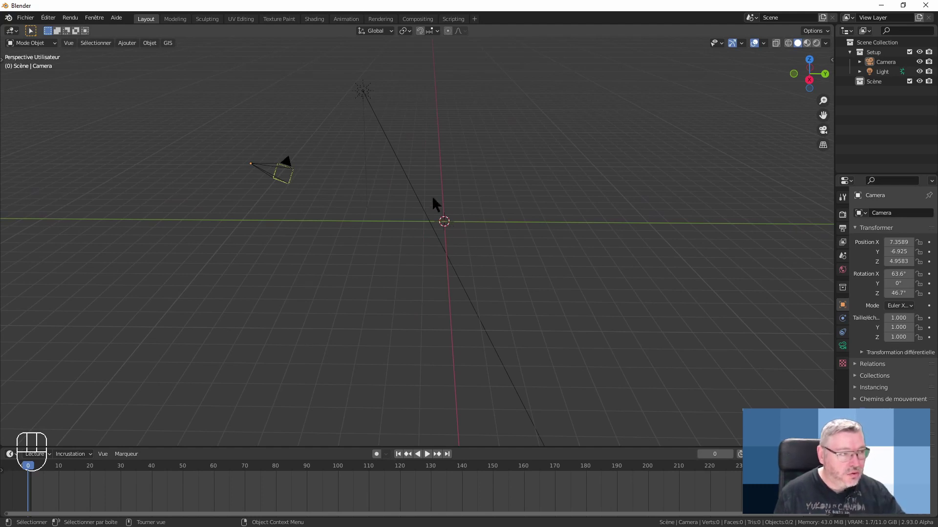
left_click(128, 44)
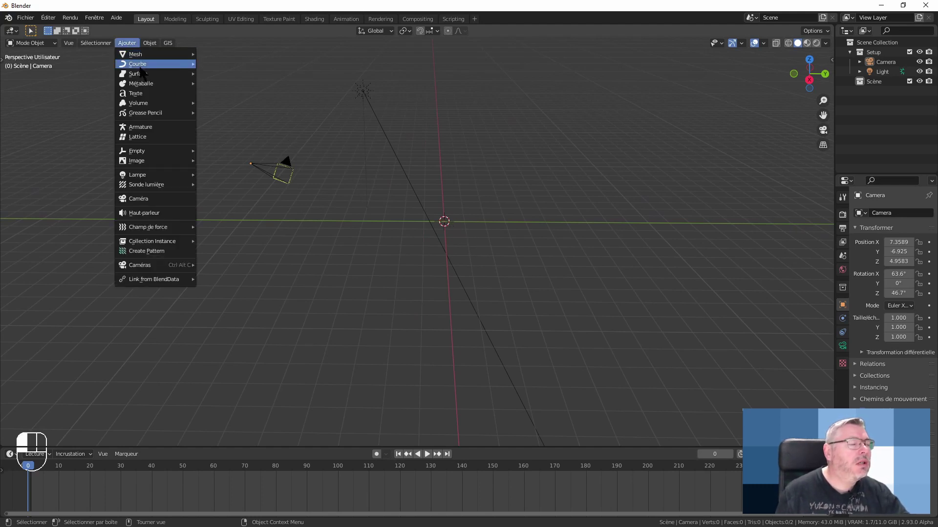
mouse_move(135, 57)
left_click(226, 64)
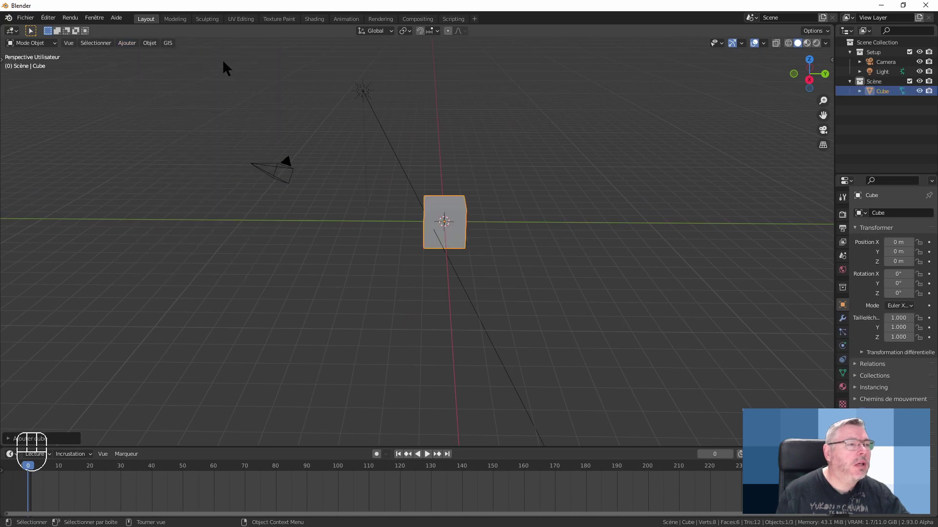
Try moving the cube constrained to the global Z axis, the X axis and the Y axis in turn.
middle_click_drag(514, 217, 478, 213)
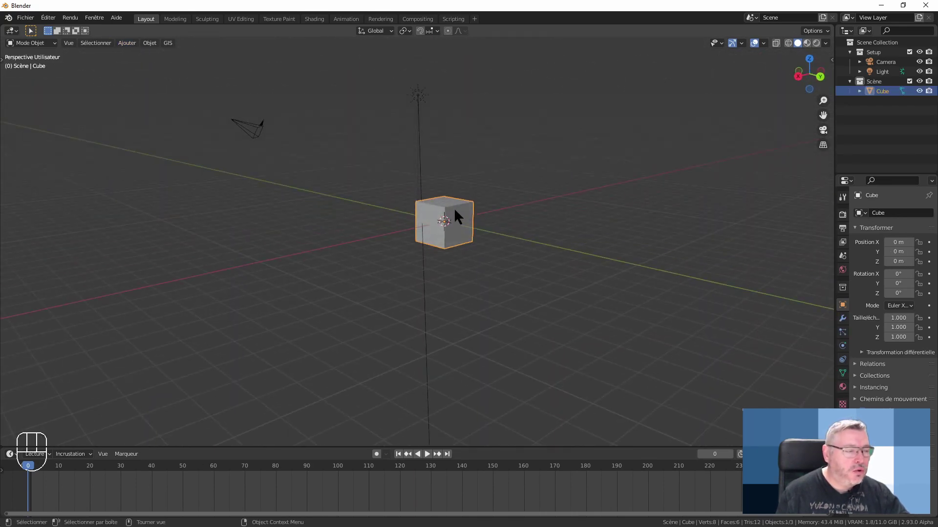
middle_click_drag(467, 213, 470, 237)
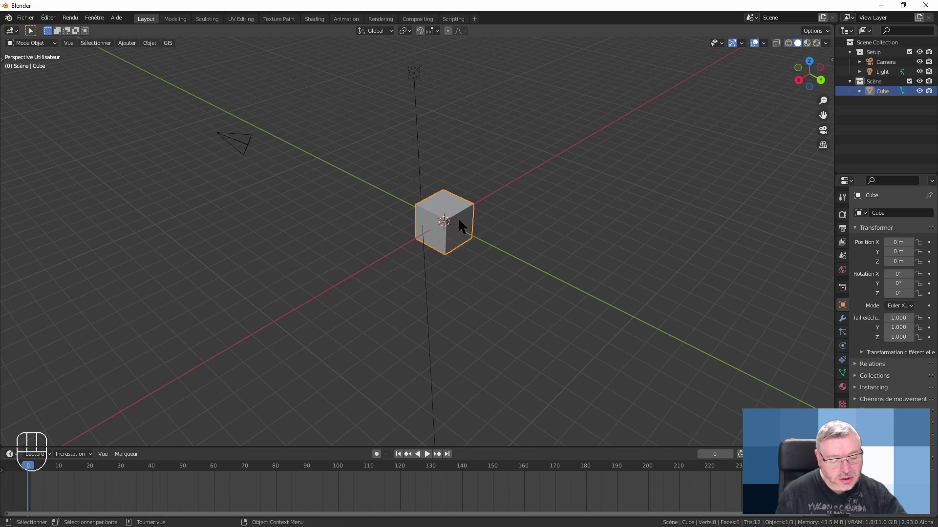
key("g")
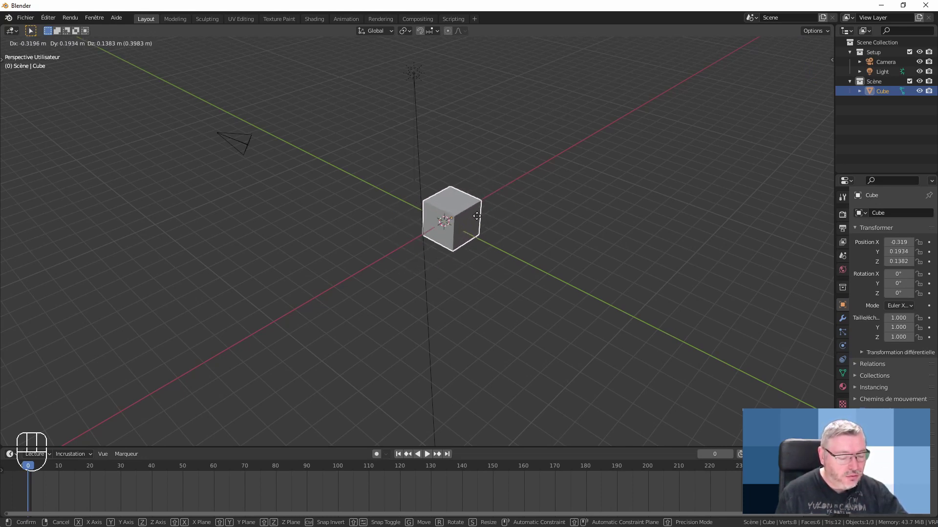
key("z")
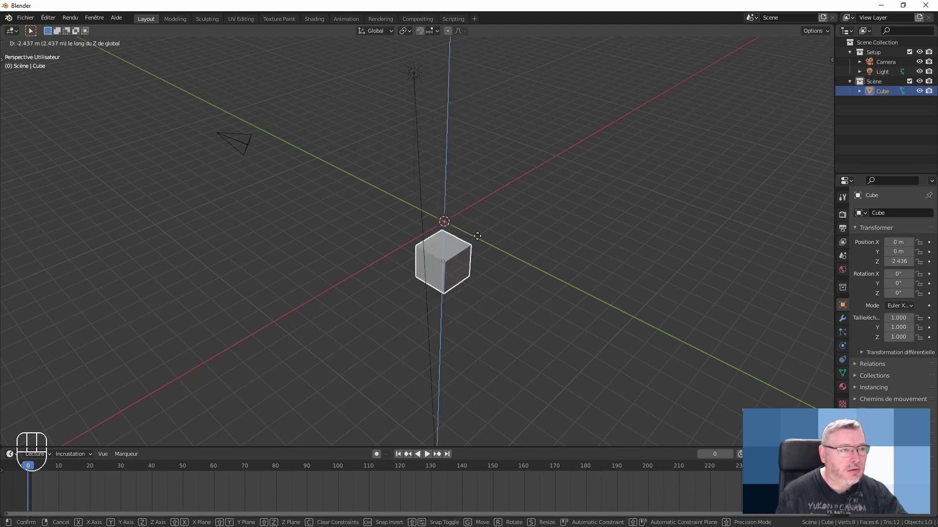
key("x")
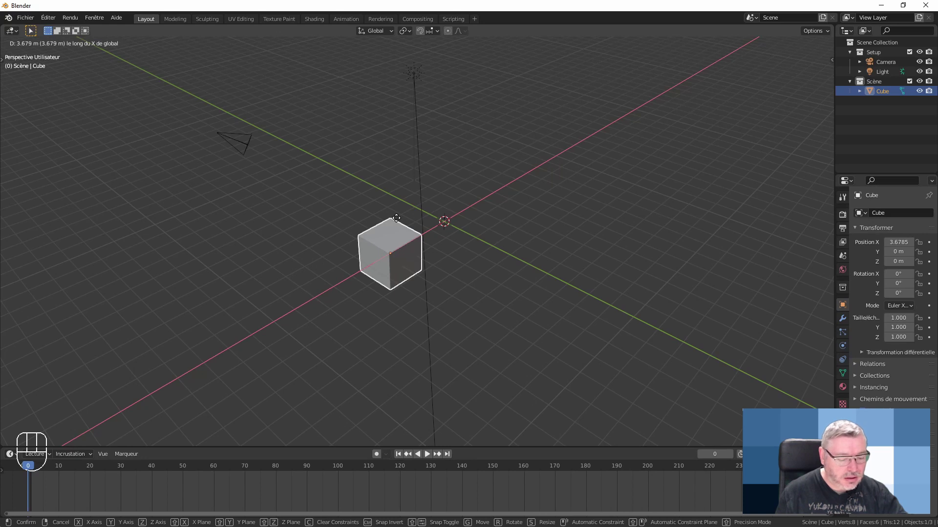
key("y")
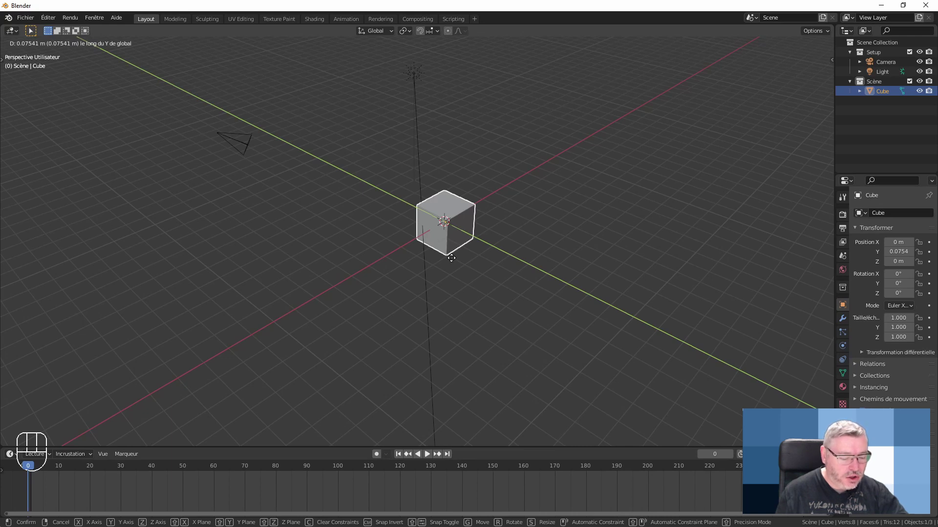
Try moving the cube with the Z, X and Y axes locked out in turn, and cancel the move.
key("shift+z")
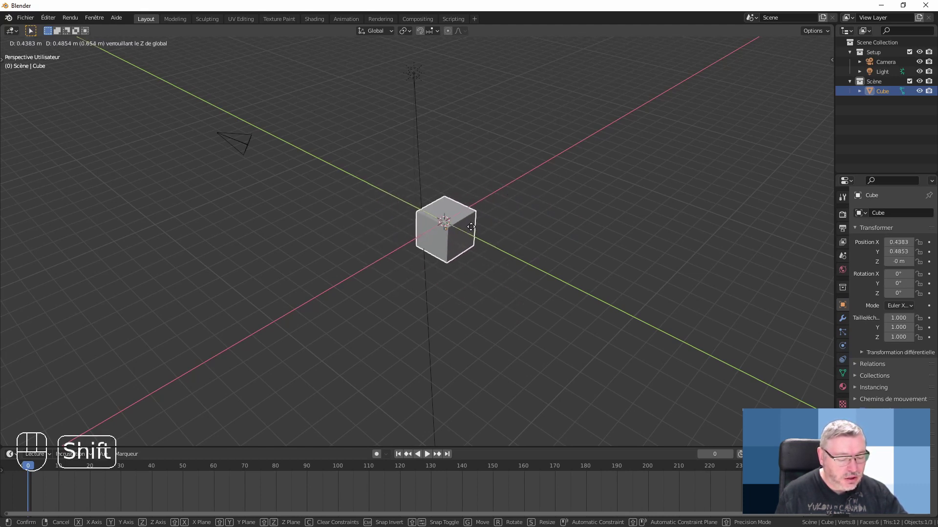
key("shift+x")
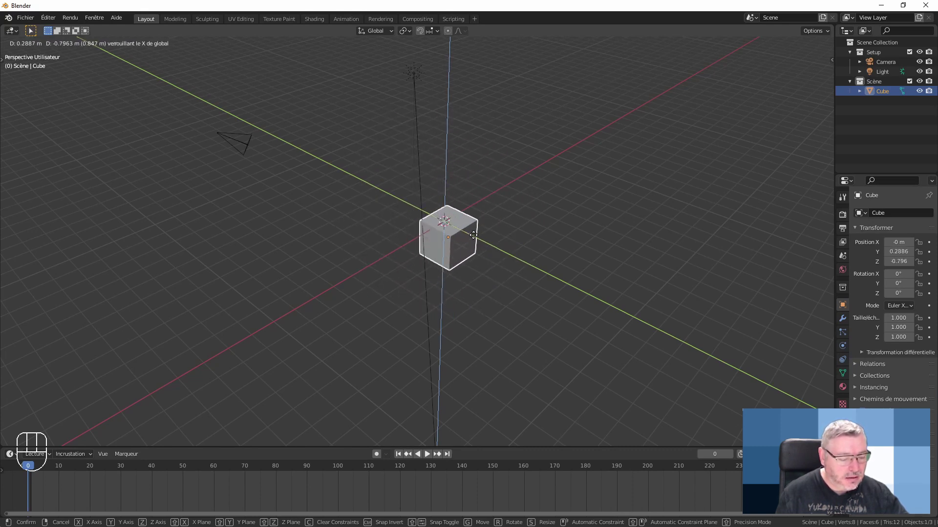
key("shift+y")
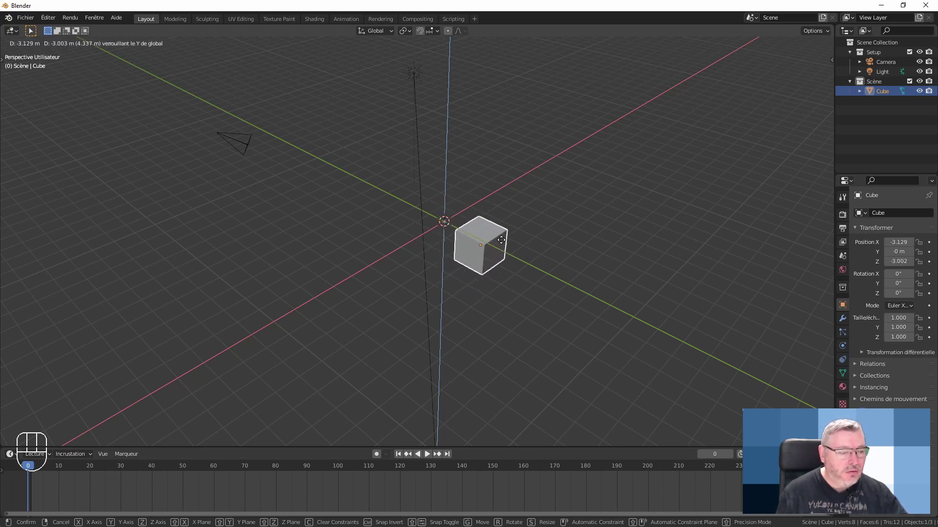
right_click(489, 255)
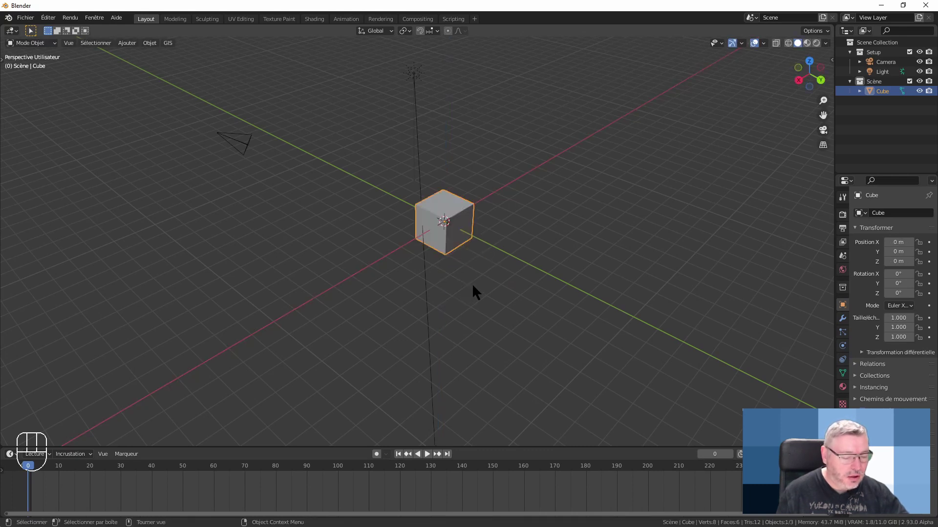
Move the cube freely to about X 3.14 m, Y -3.29 m, Z 0.02 m, and undo the move.
key("g")
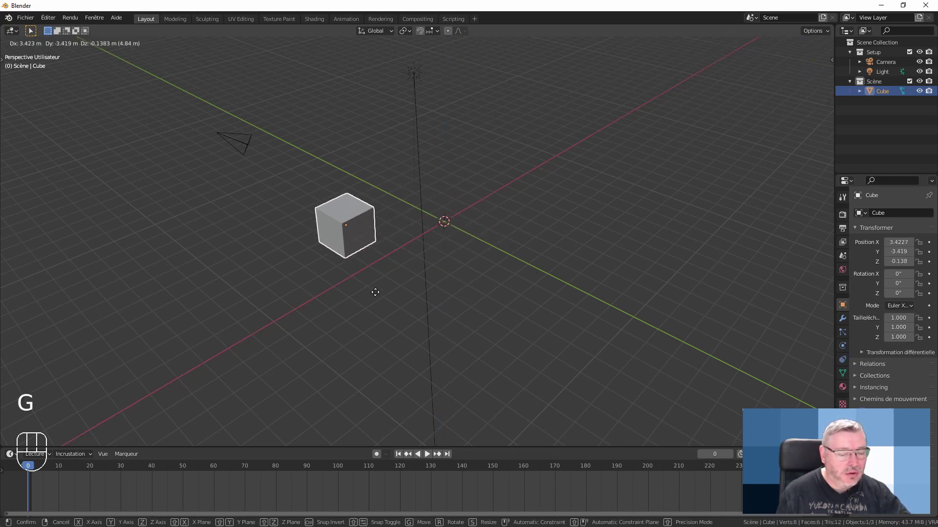
left_click(380, 289)
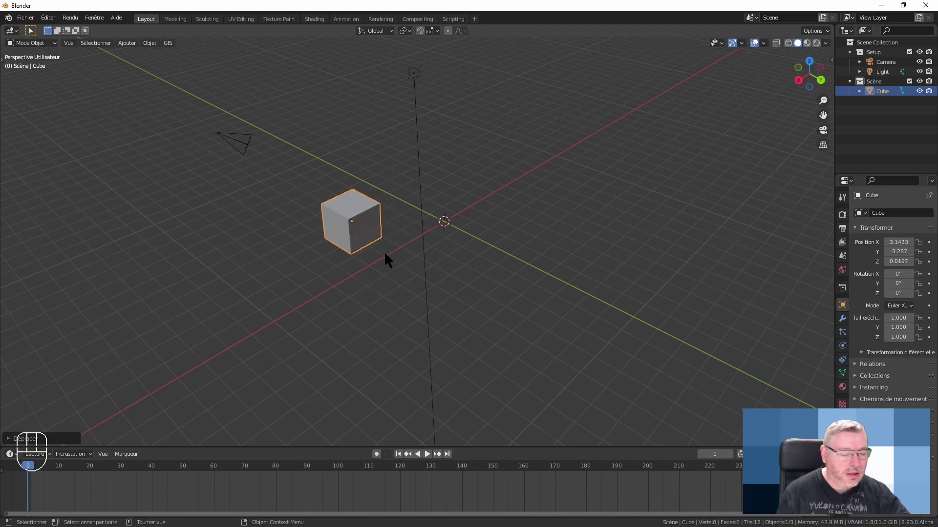
key("ctrl+z")
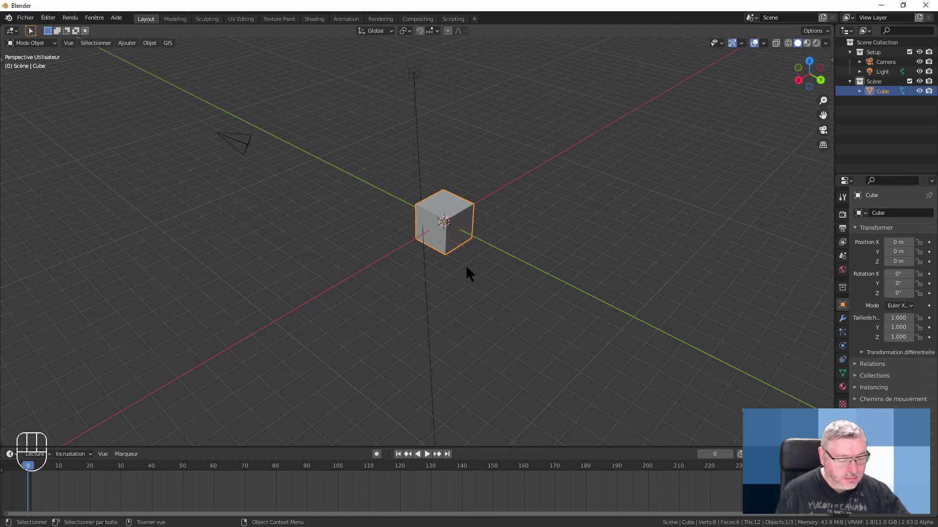
Try scaling the cube uniformly and along only the global X, Y and Z axes in turn.
key("s")
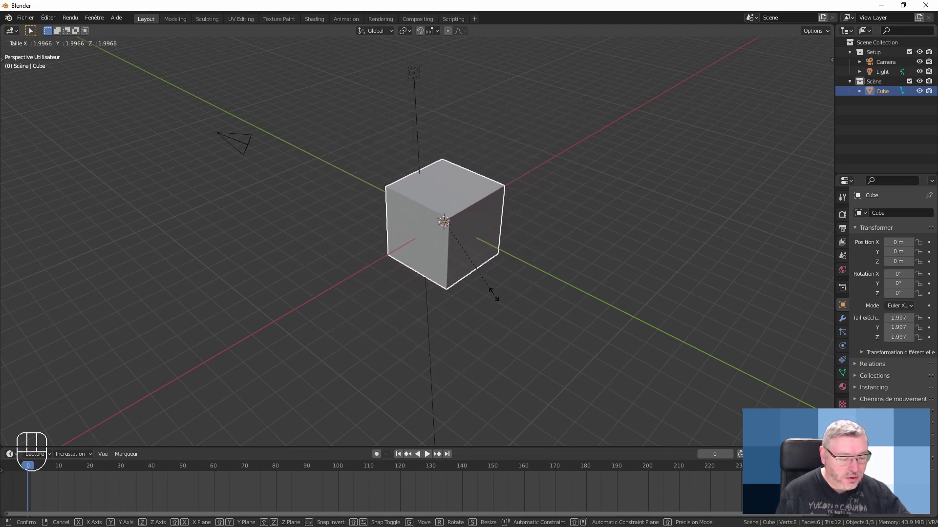
key("x")
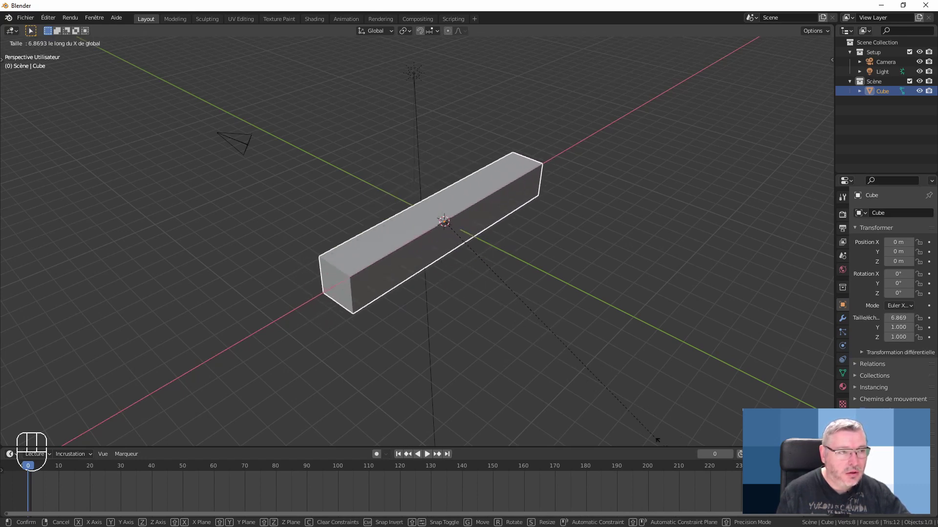
key("y")
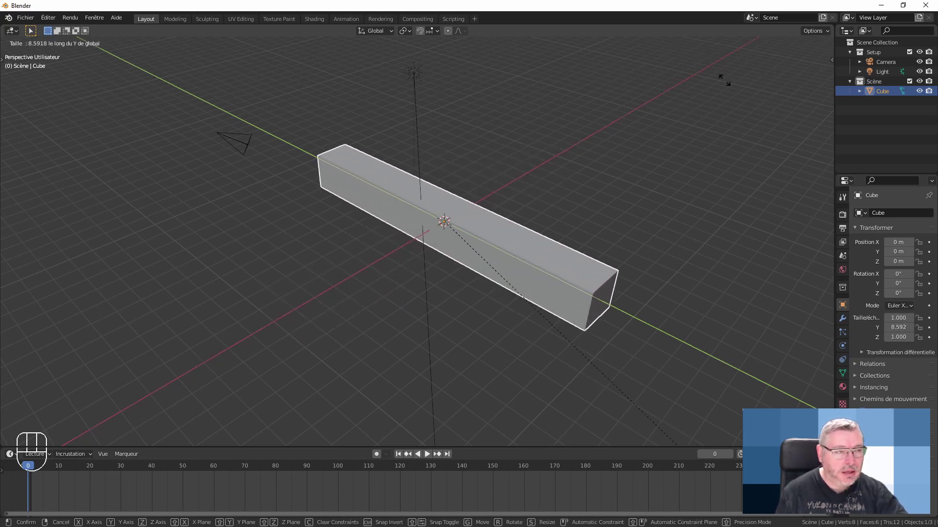
key("z")
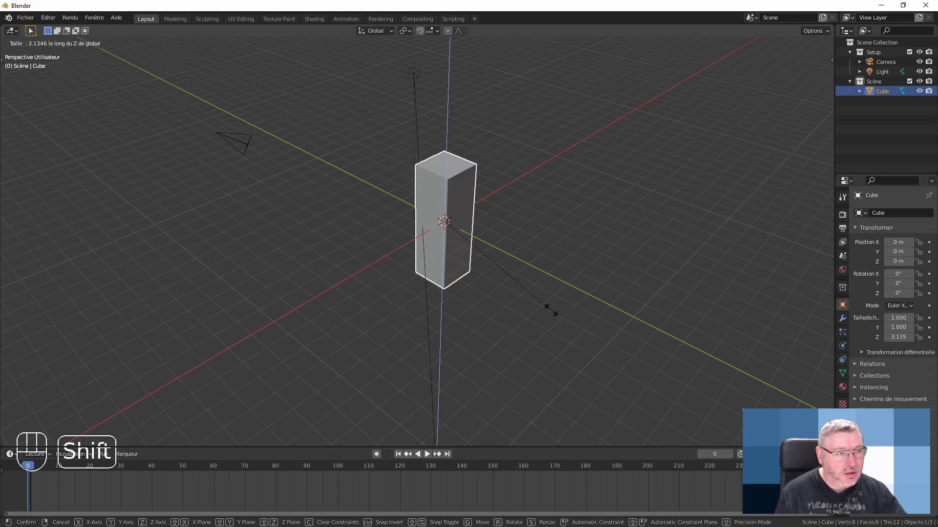
Try scaling the cube with Z, X and Y excluded in turn and once more uniformly, cancelling each scale operation.
key("shift+z")
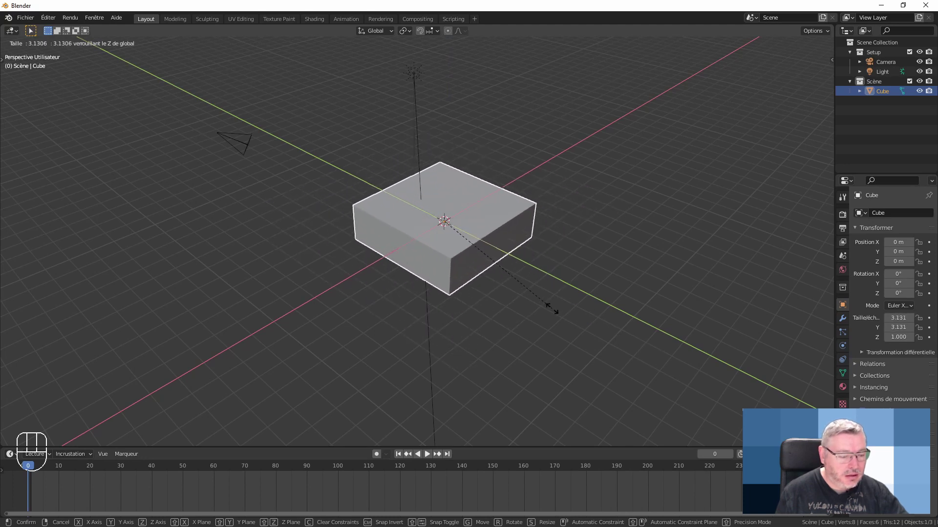
key("shift+x")
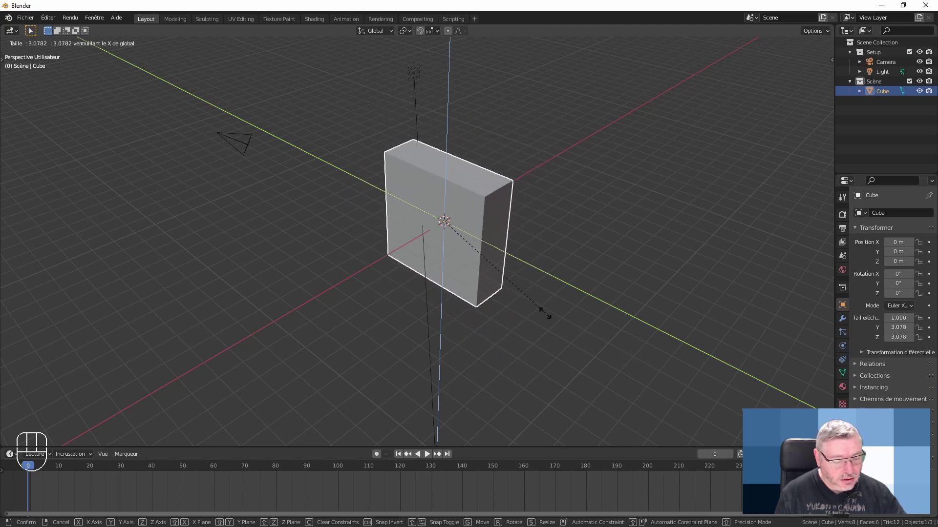
key("shift+y")
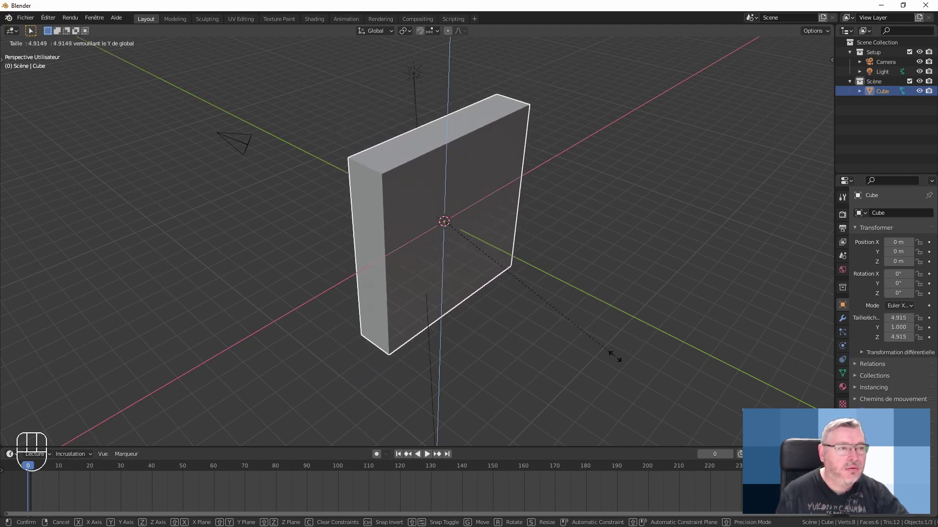
key("Escape")
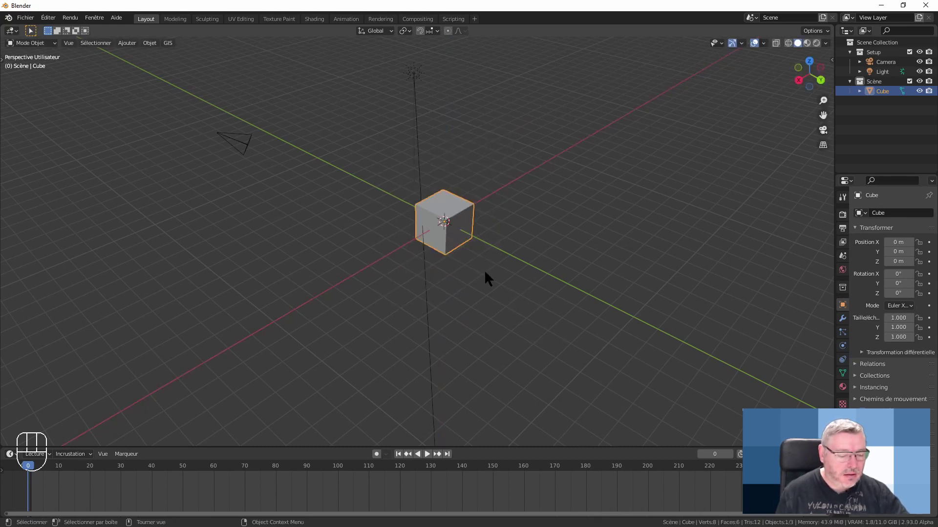
key("s")
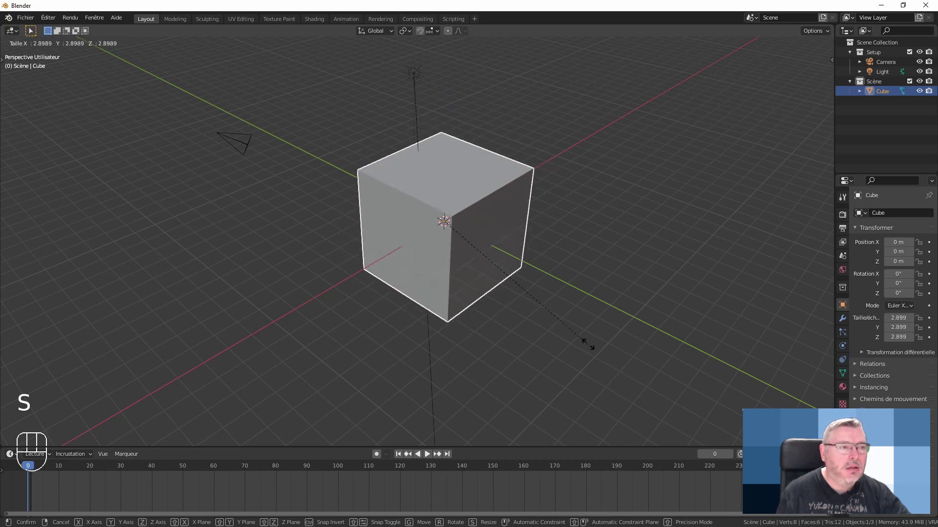
key("Escape")
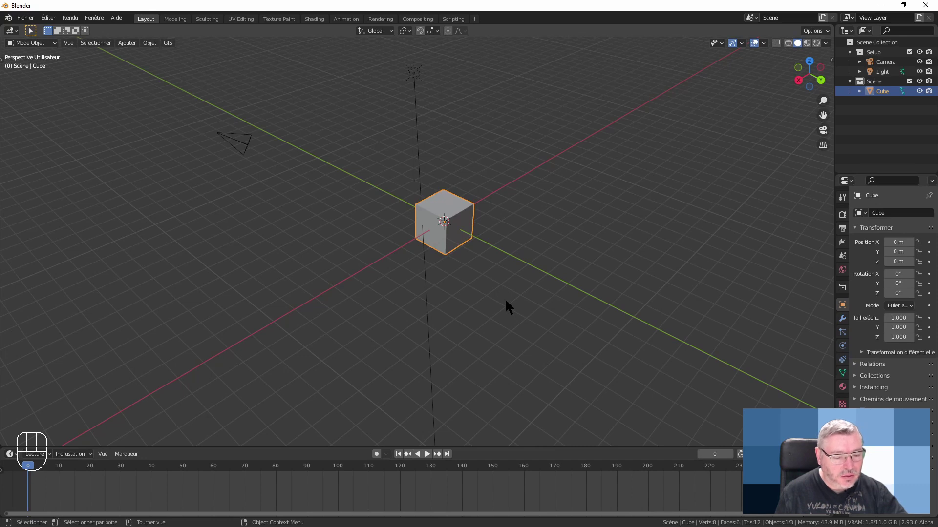
Try rotating the cube freely and around the global Z, X and Y axes in turn, and cancel the rotation.
key("r")
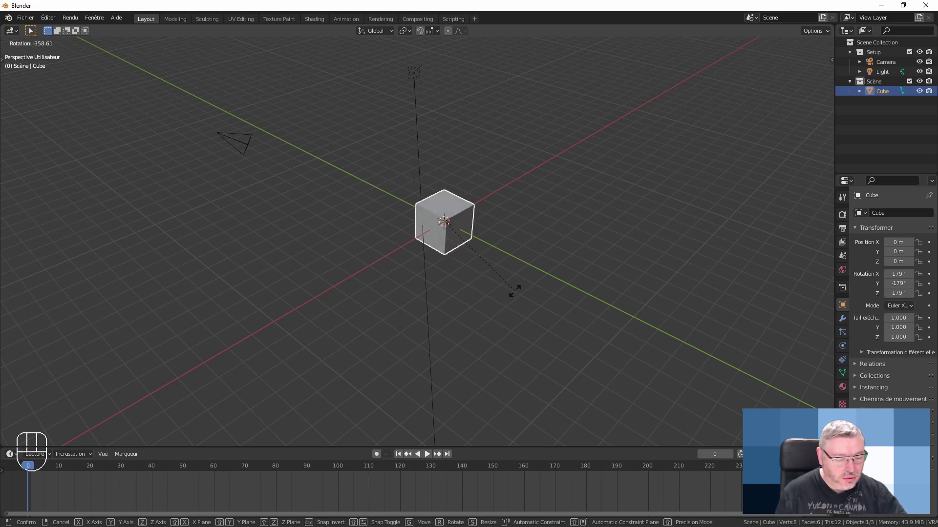
key("z")
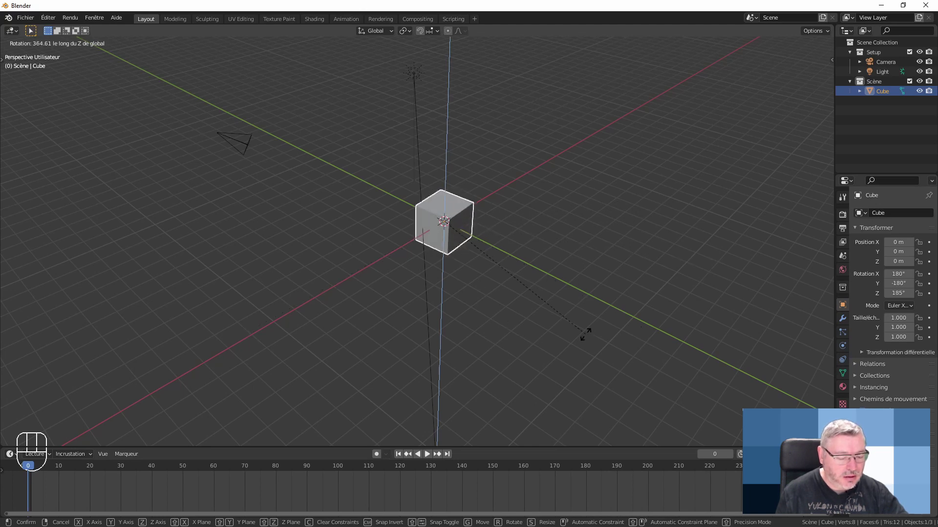
key("x")
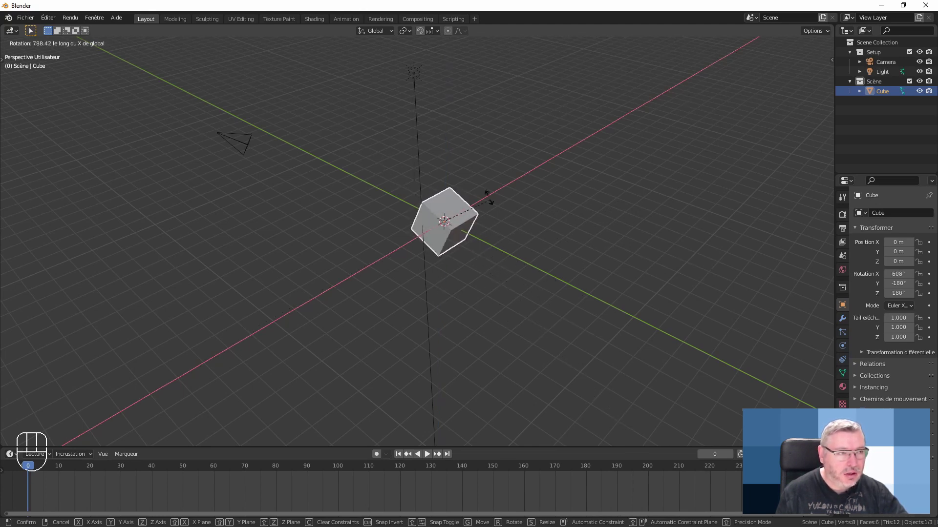
key("y")
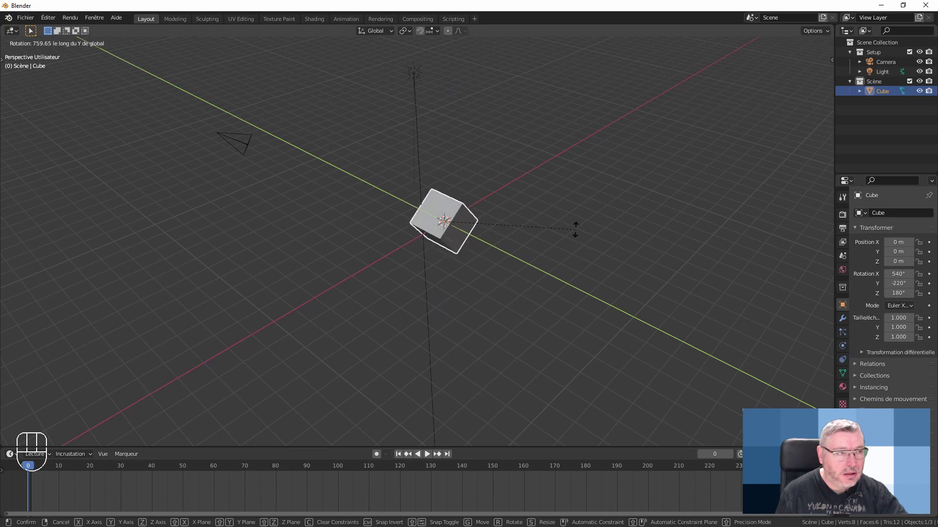
right_click(565, 335)
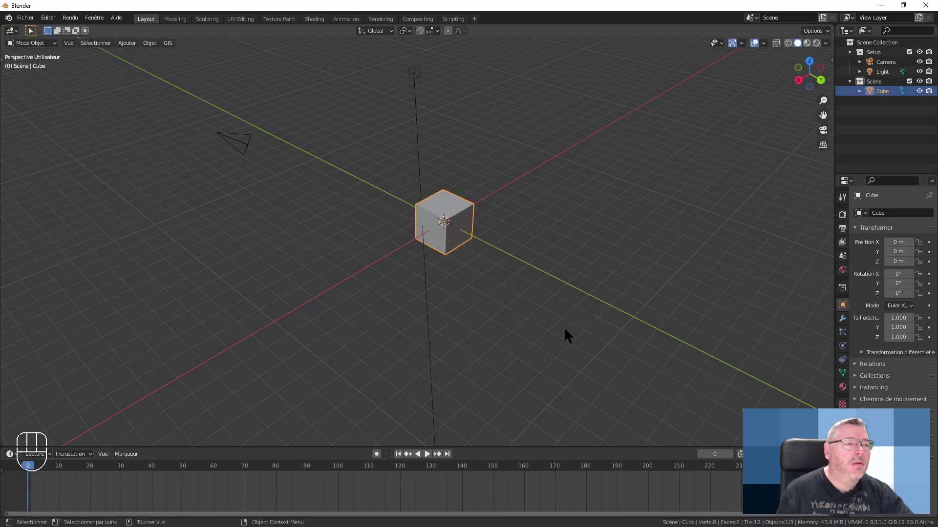
middle_click_drag(565, 335, 540, 340)
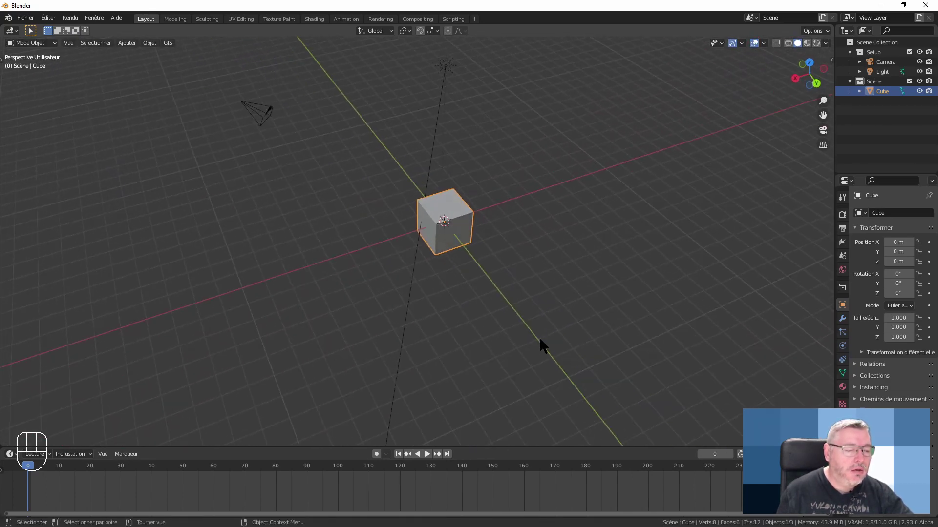